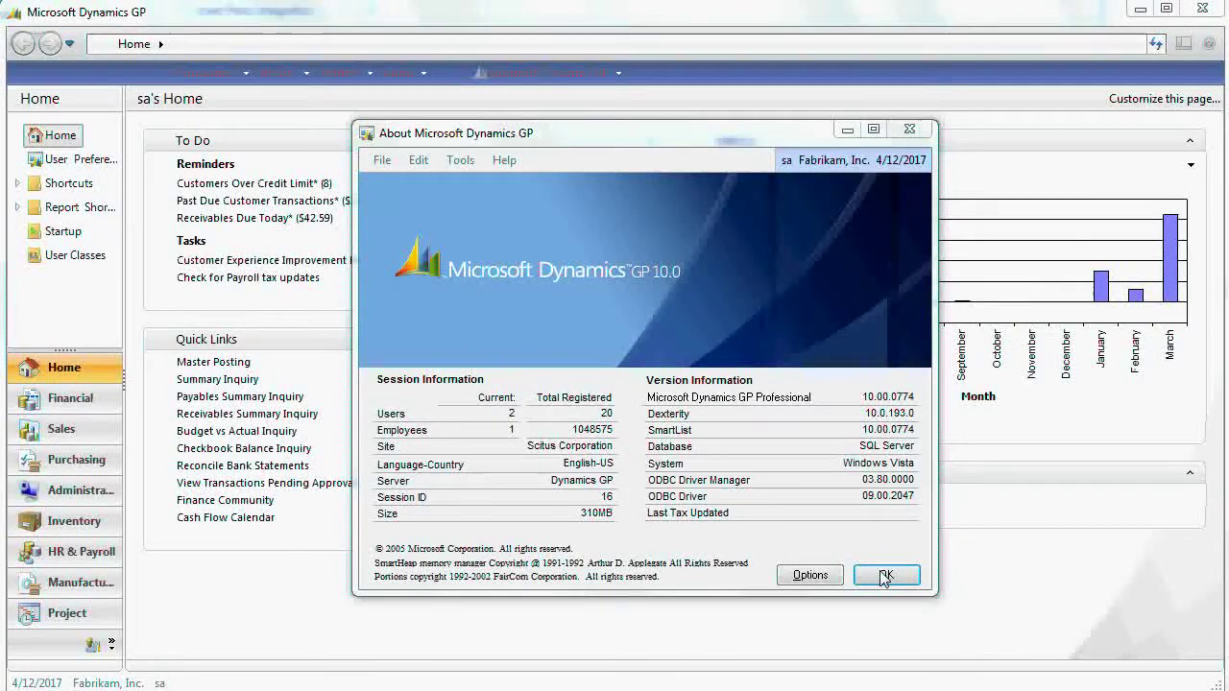
Step: Close the About window and open Security Role Setup from the system setup options
click(886, 576)
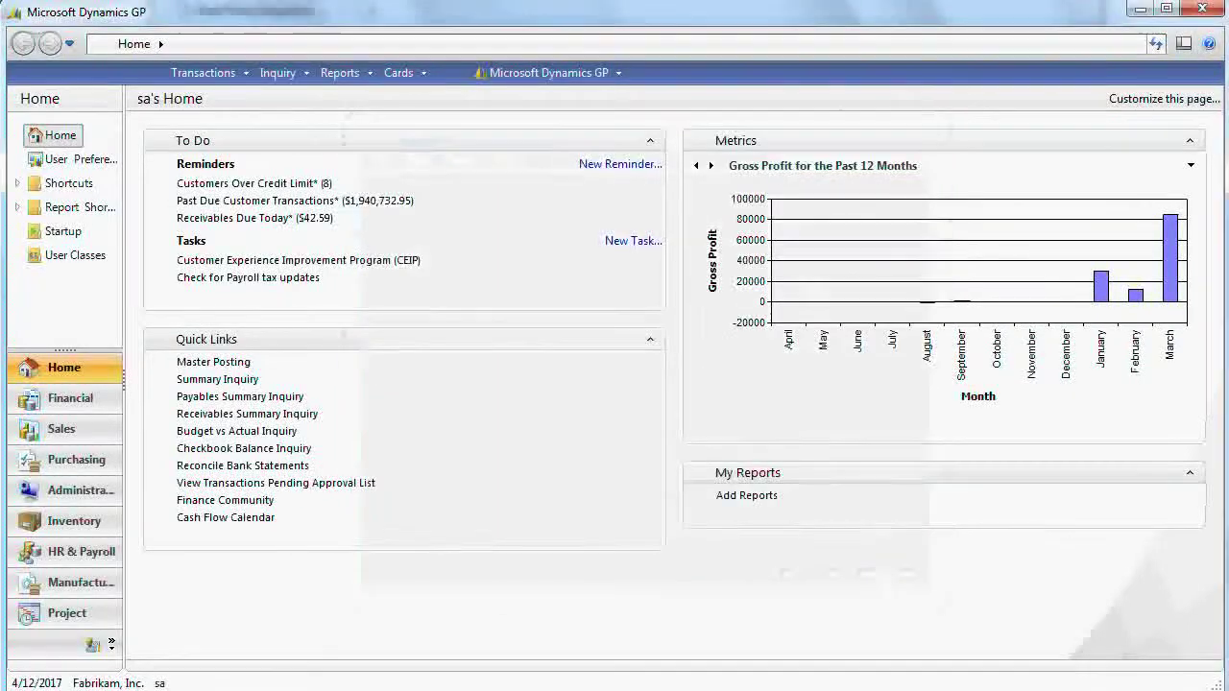
click(550, 73)
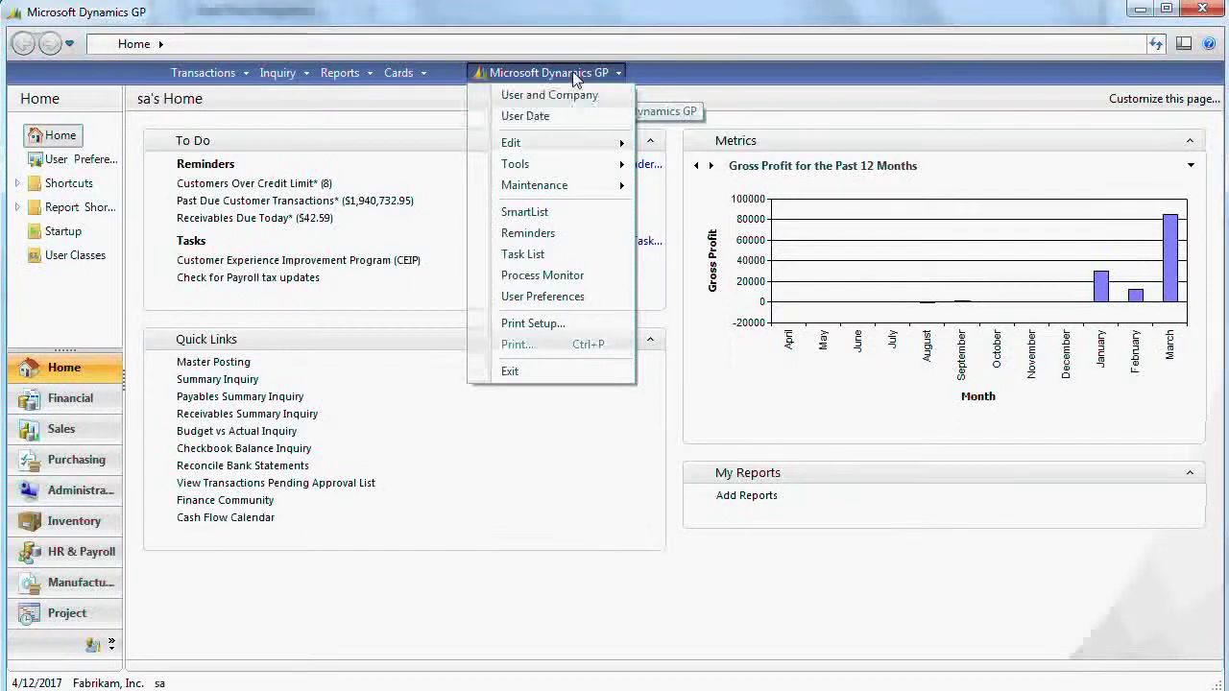
mouse_move(562, 165)
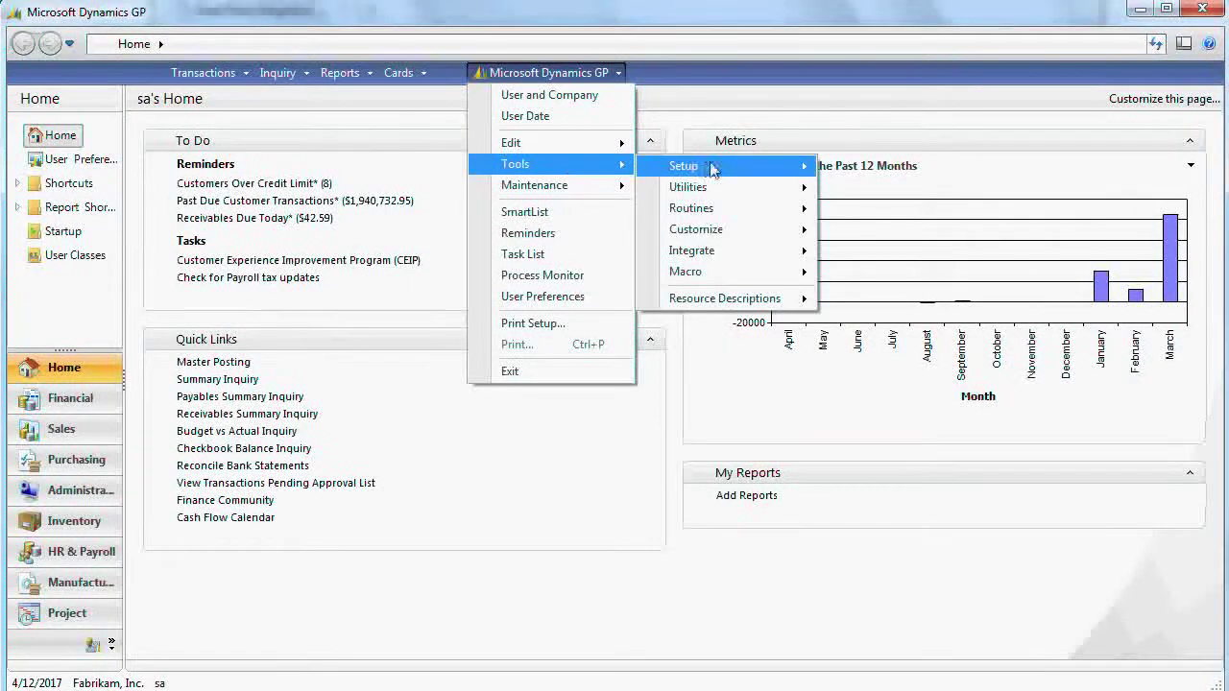
mouse_move(712, 169)
mouse_move(874, 190)
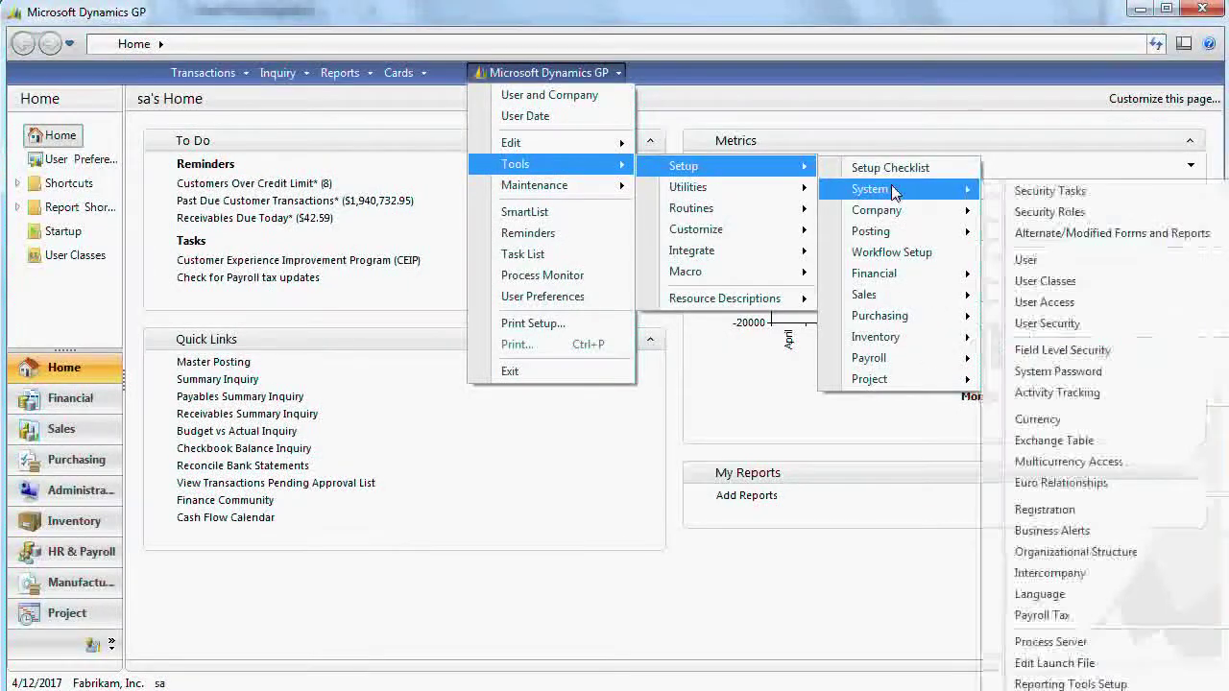
click(1030, 217)
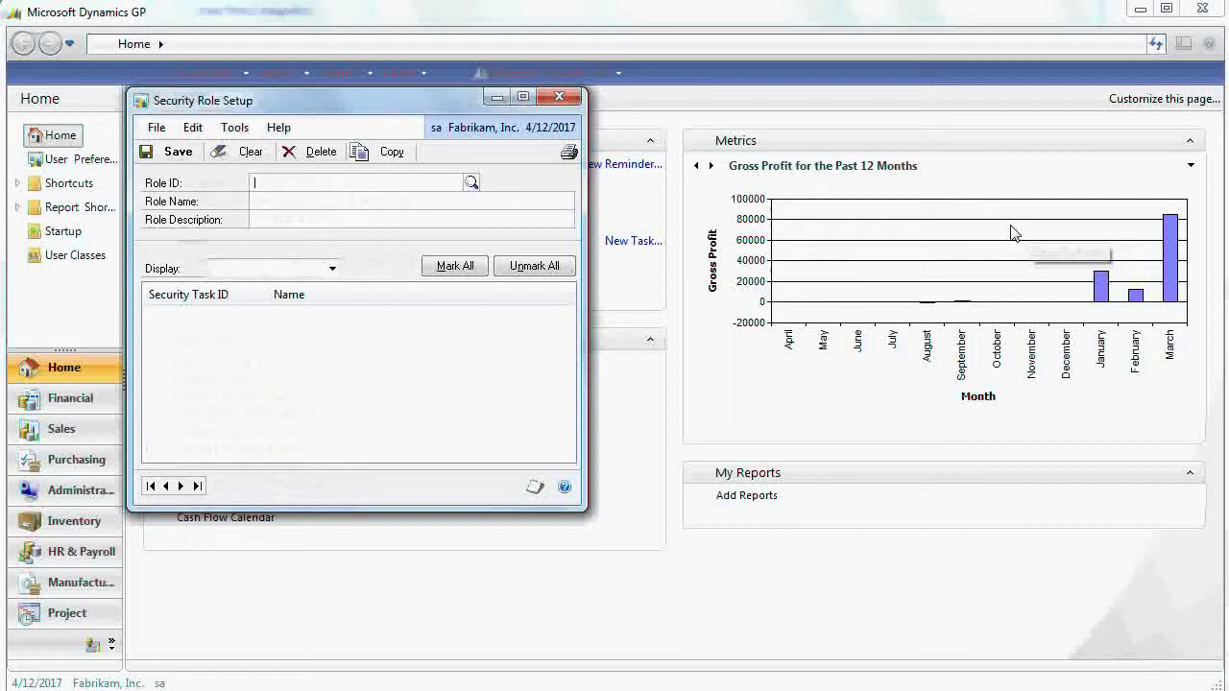
Step: Look up the existing security roles and load the ACCOUNTING MANAGER* role
click(472, 183)
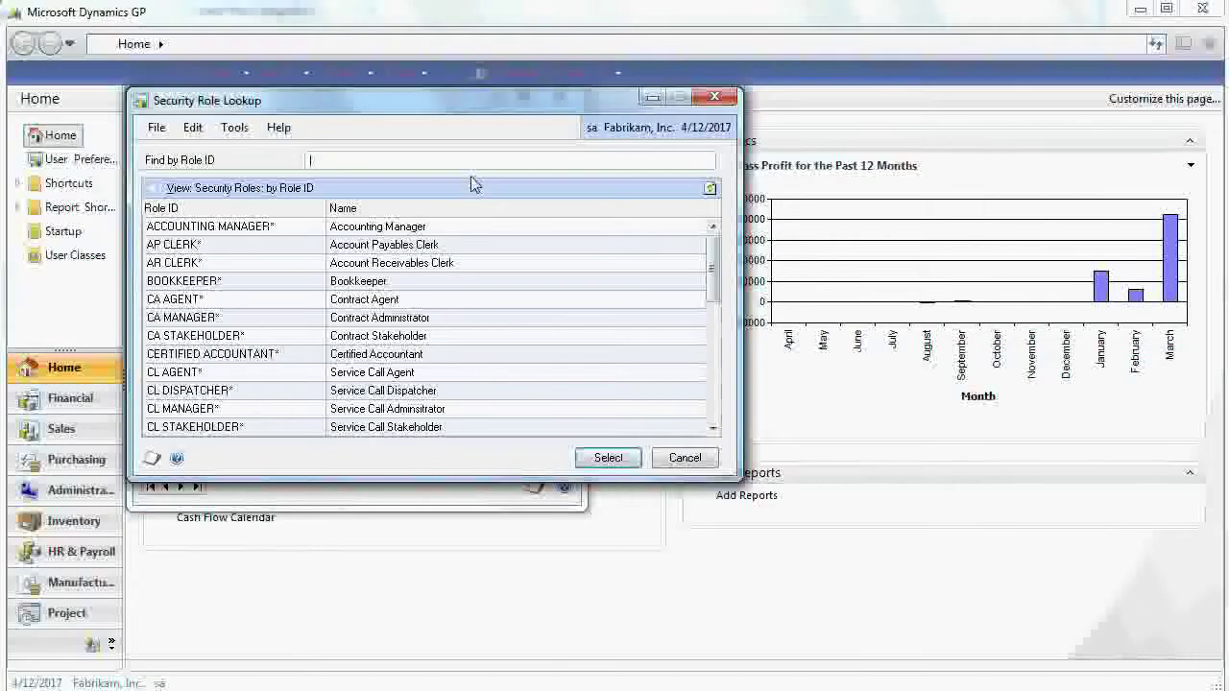
drag(403, 112, 466, 160)
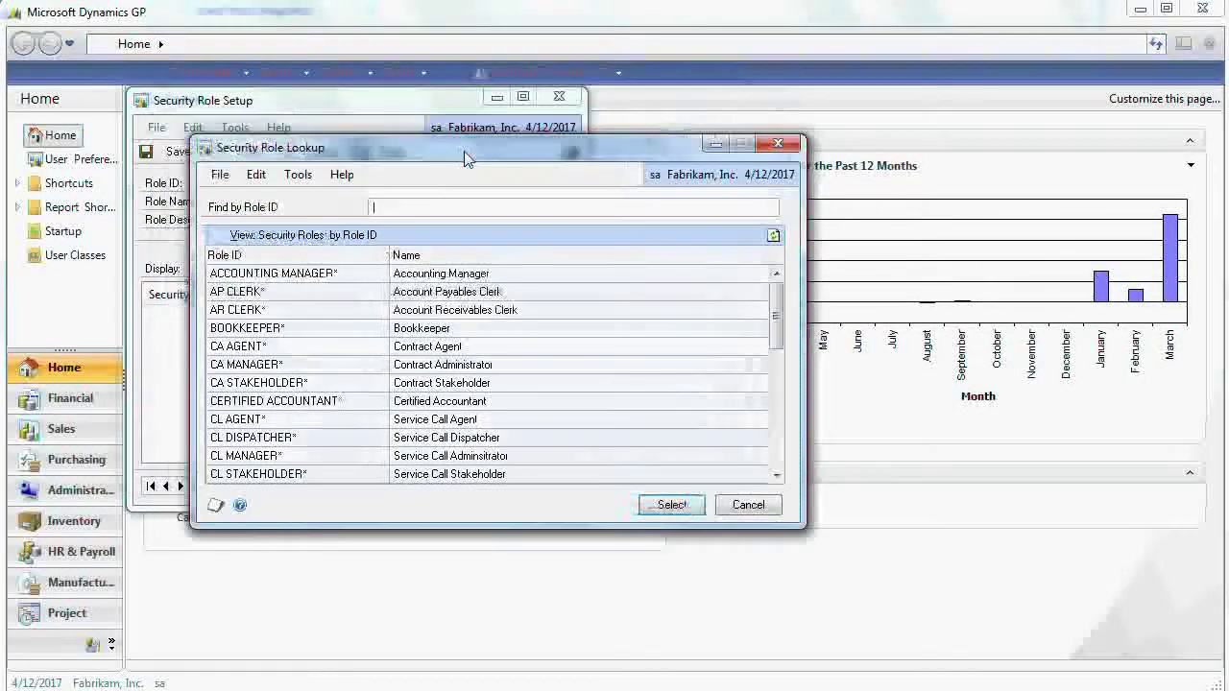
click(231, 279)
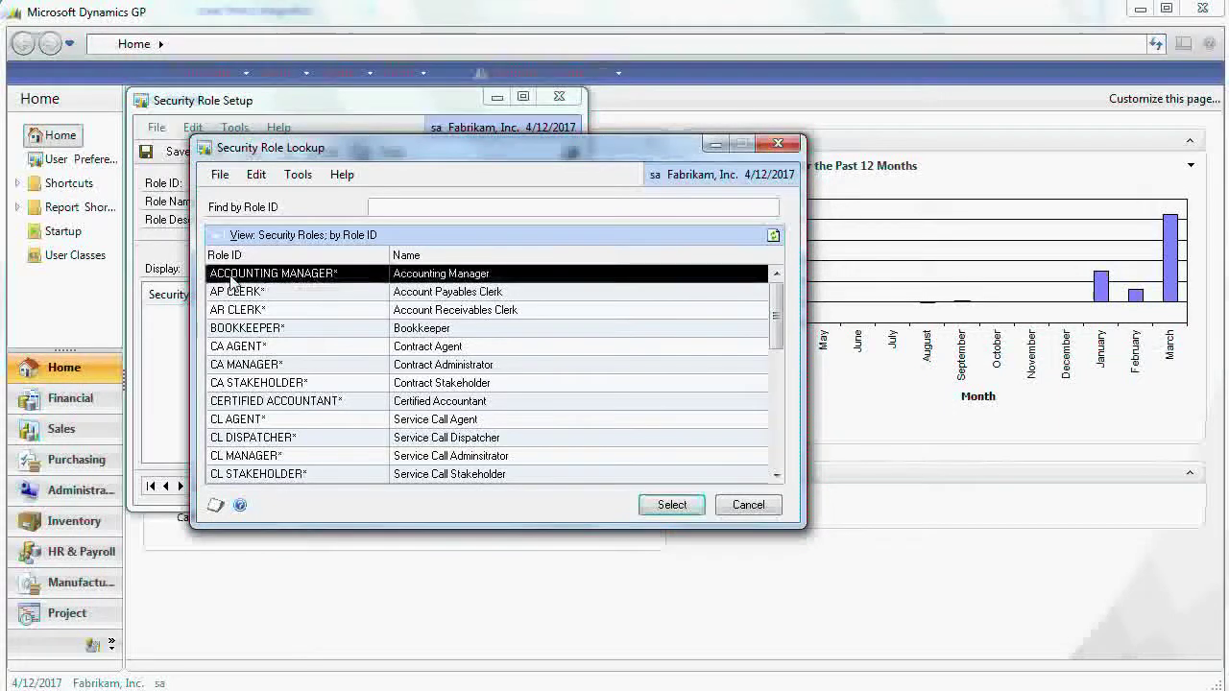
click(673, 506)
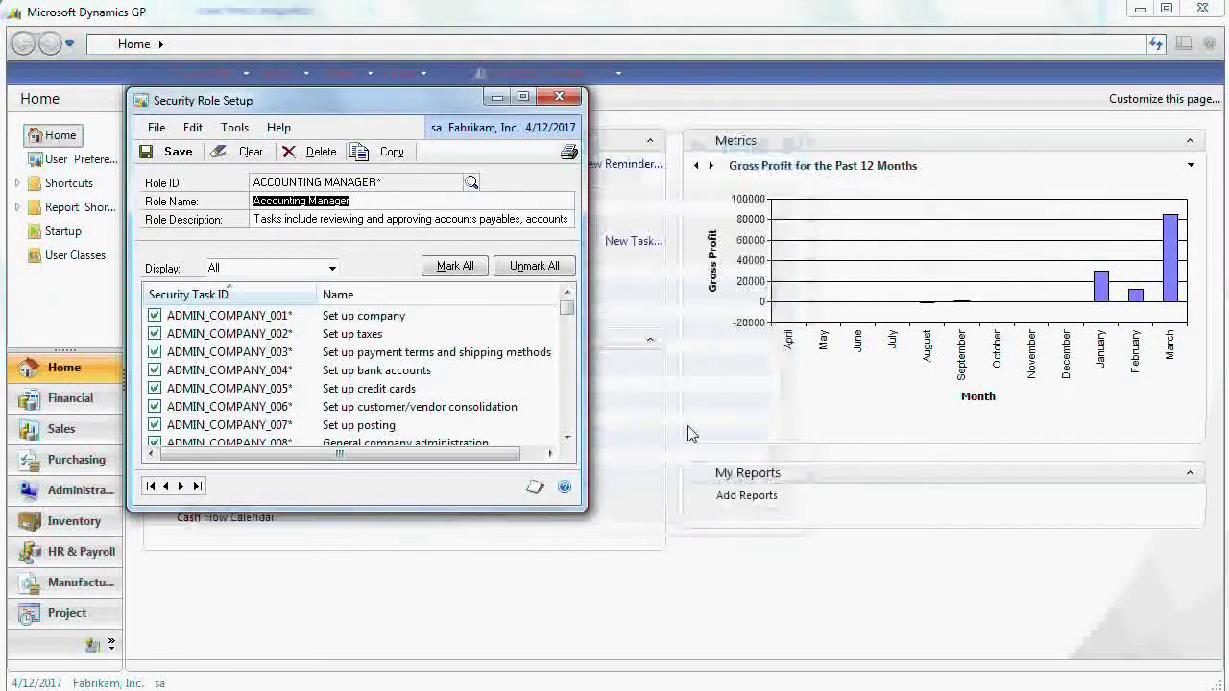
Step: Examine which security tasks are marked for the Accounting Manager role, from the company tasks through the financial tasks
click(568, 438)
click(568, 439)
click(568, 438)
click(568, 439)
click(567, 439)
click(568, 439)
click(568, 439)
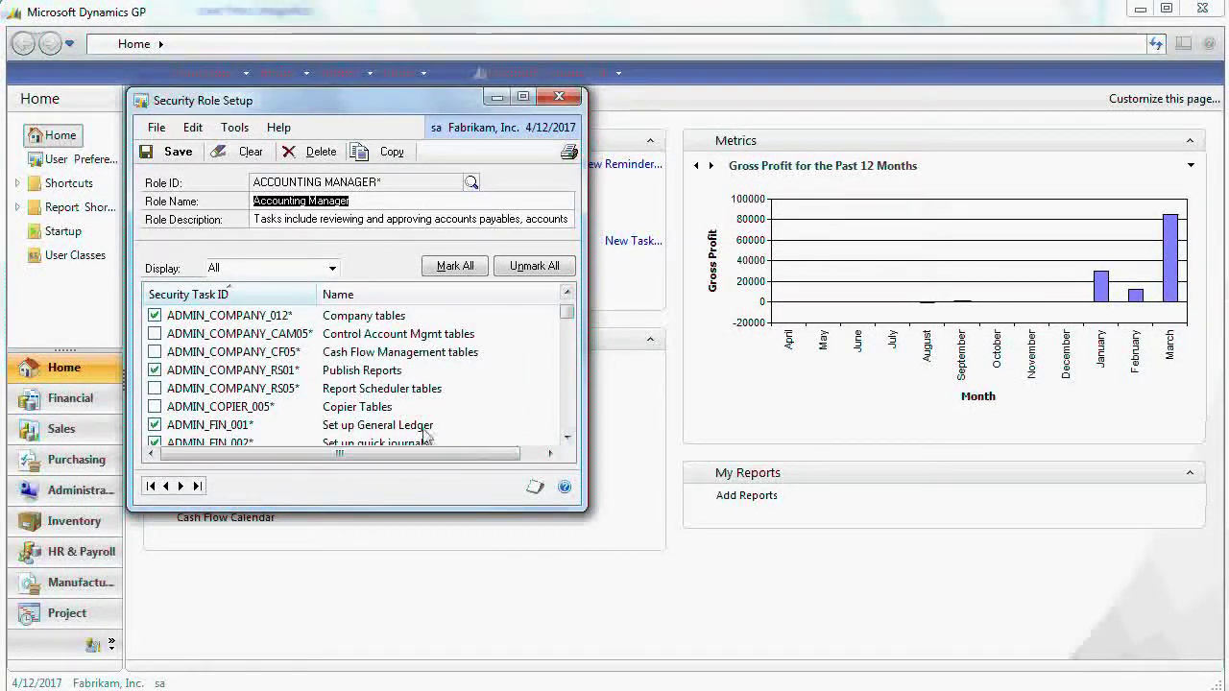
scroll(566, 432, down, 8)
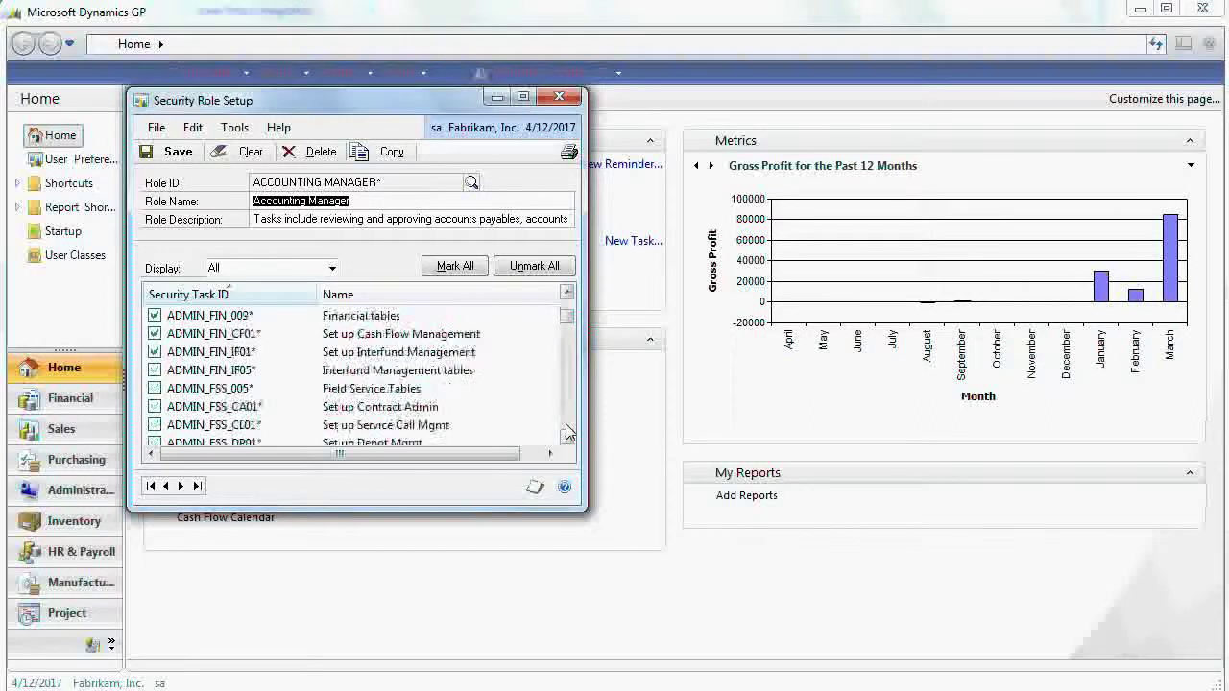
Step: Load the AR CLERK* role, review its marked security tasks down to the sales administration ones, and close Security Role Setup
click(471, 182)
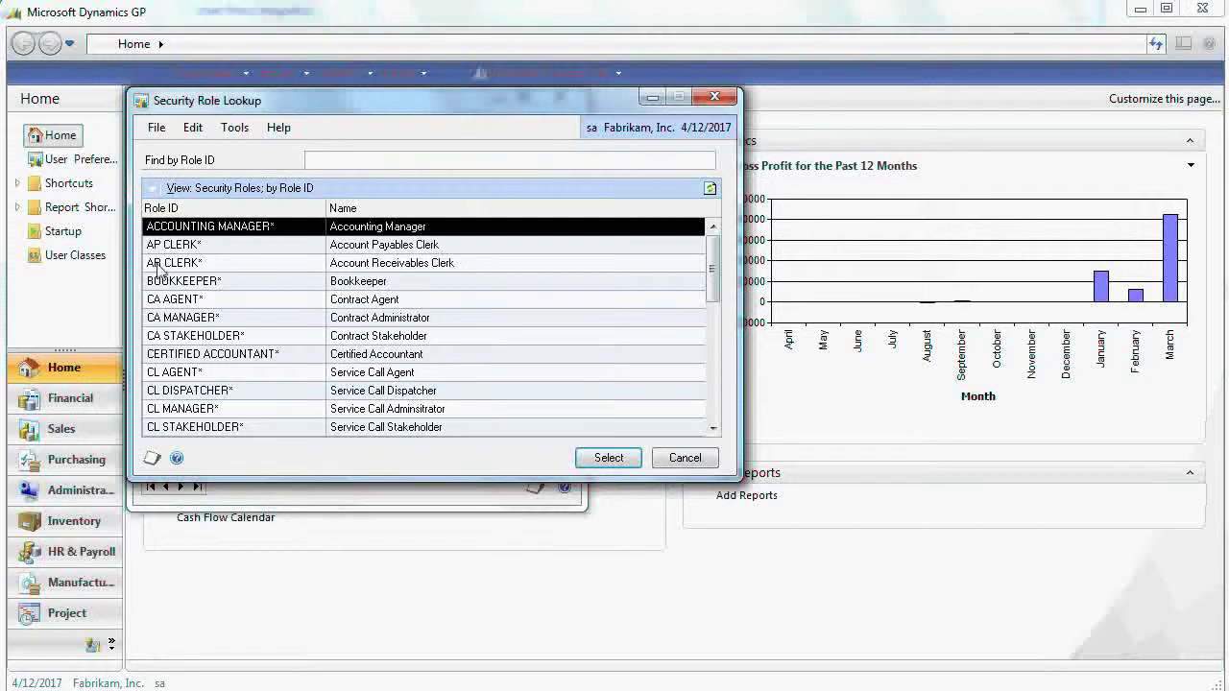
double_click(160, 263)
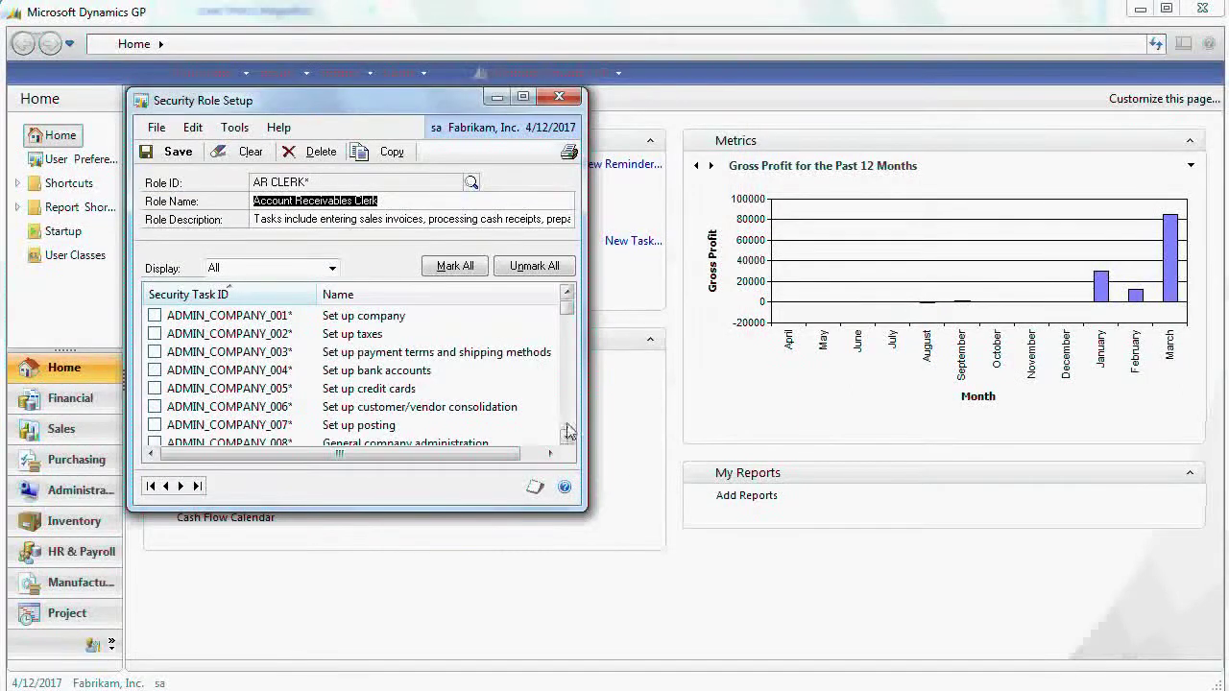
click(567, 438)
click(566, 438)
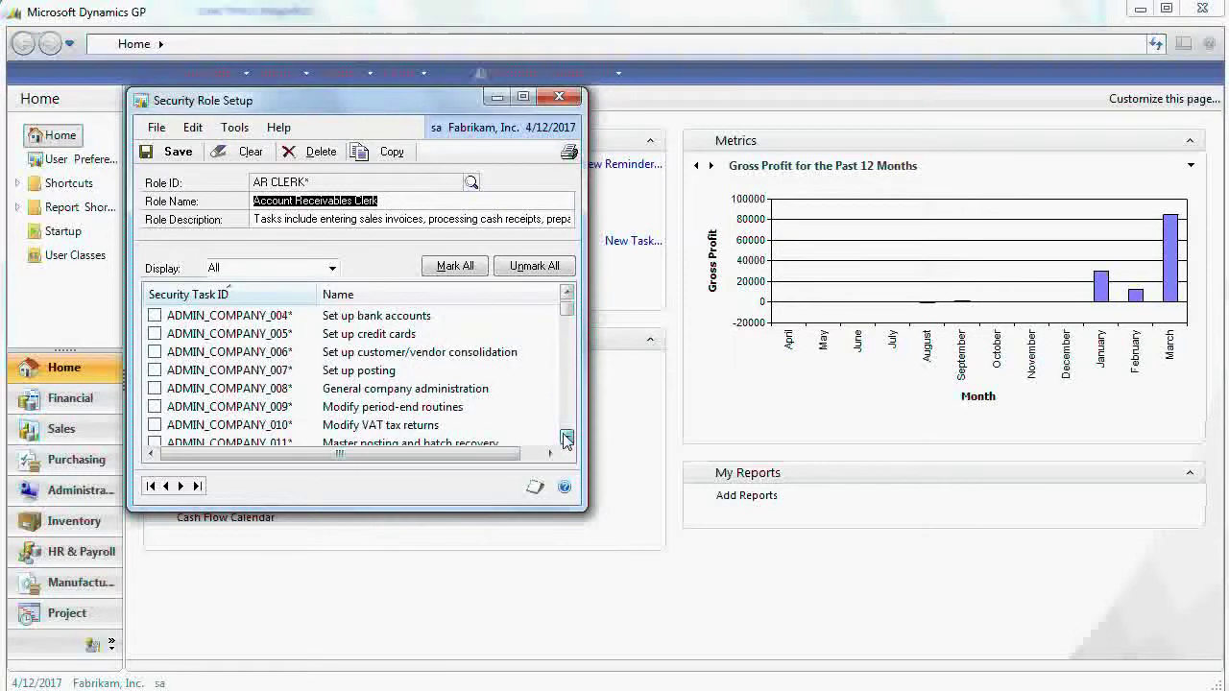
click(567, 438)
drag(567, 438, 567, 436)
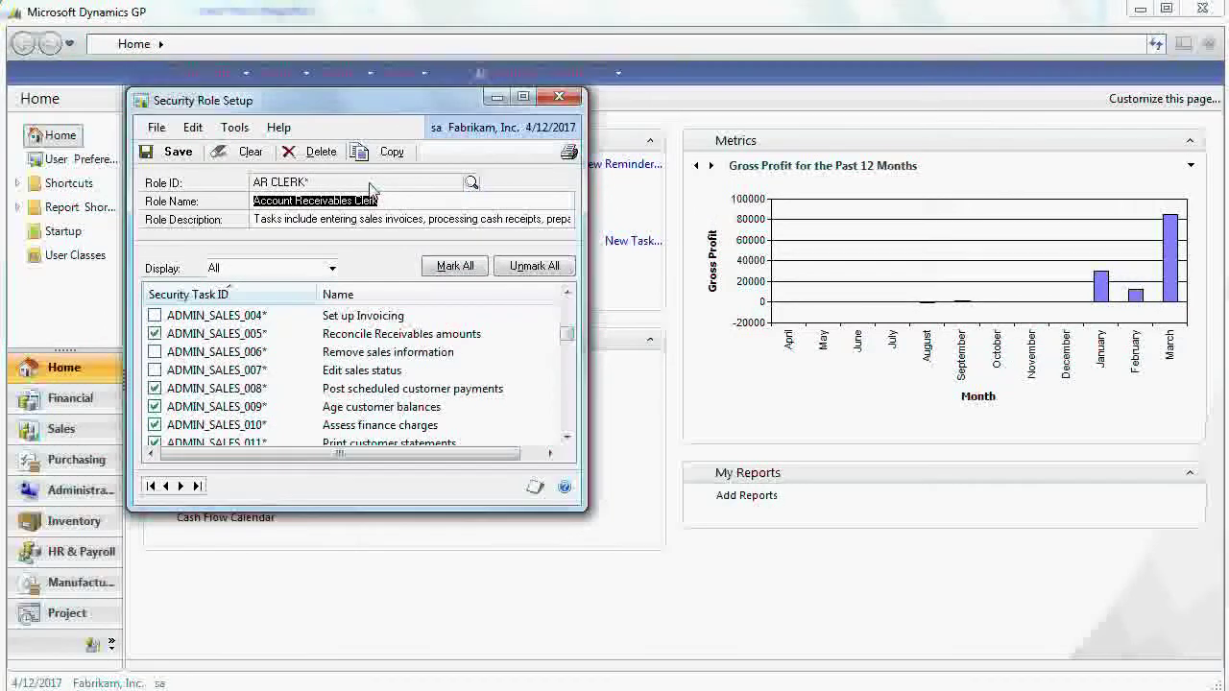
click(155, 424)
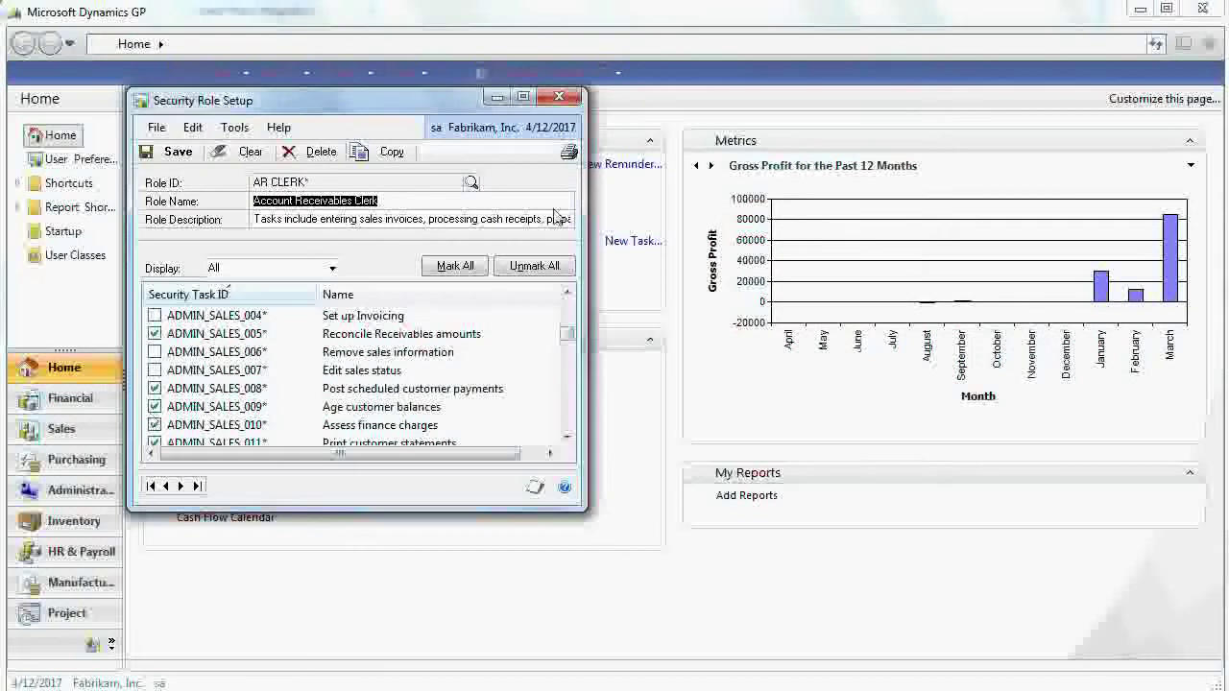
click(560, 100)
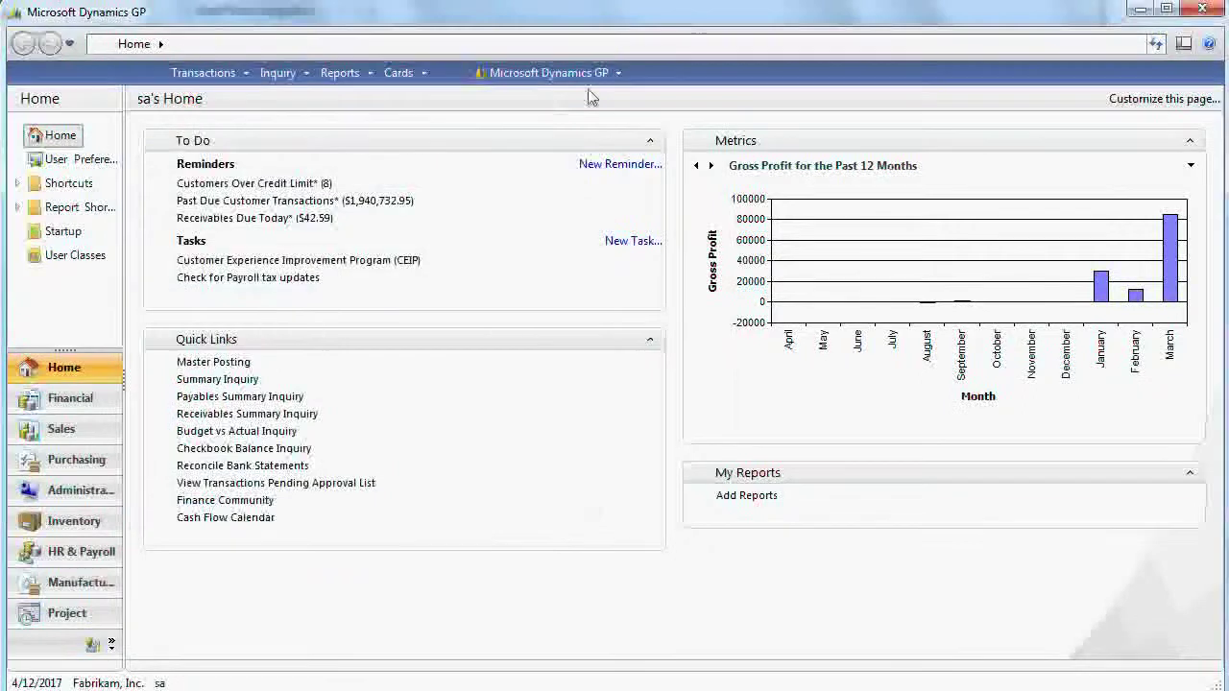
Step: Open Security Task Setup from the system setup options and load the ADMIN_COMPANY_001* task
click(591, 82)
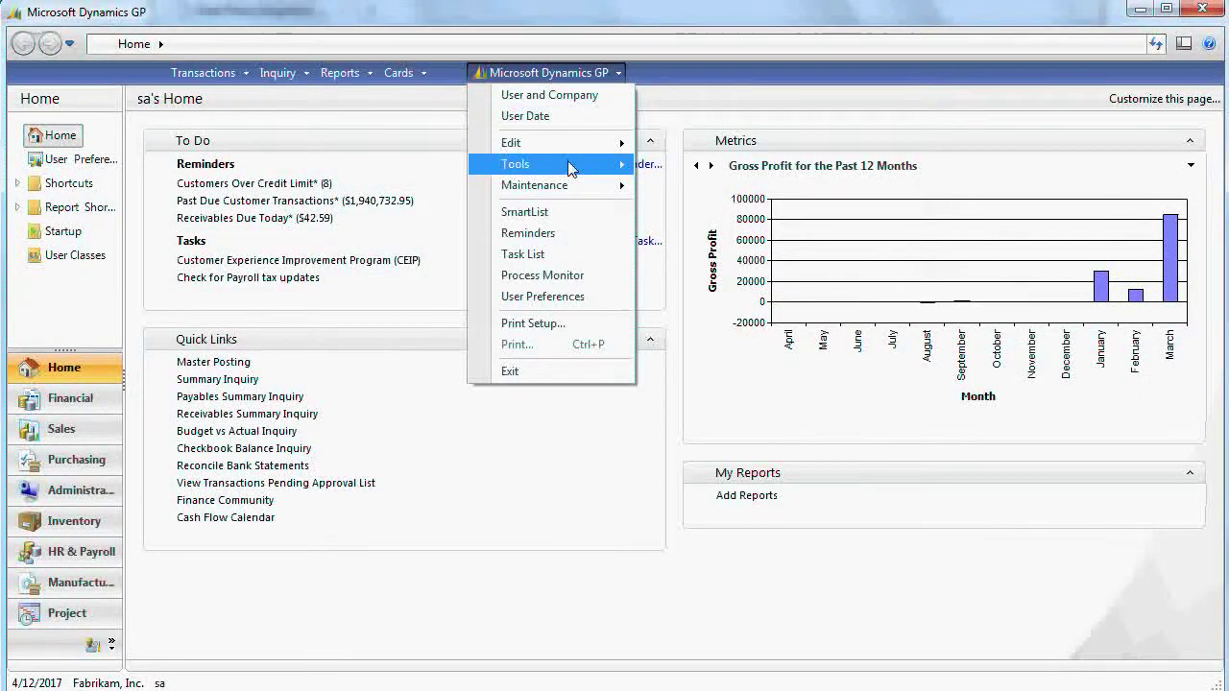
mouse_move(565, 165)
mouse_move(684, 167)
mouse_move(870, 189)
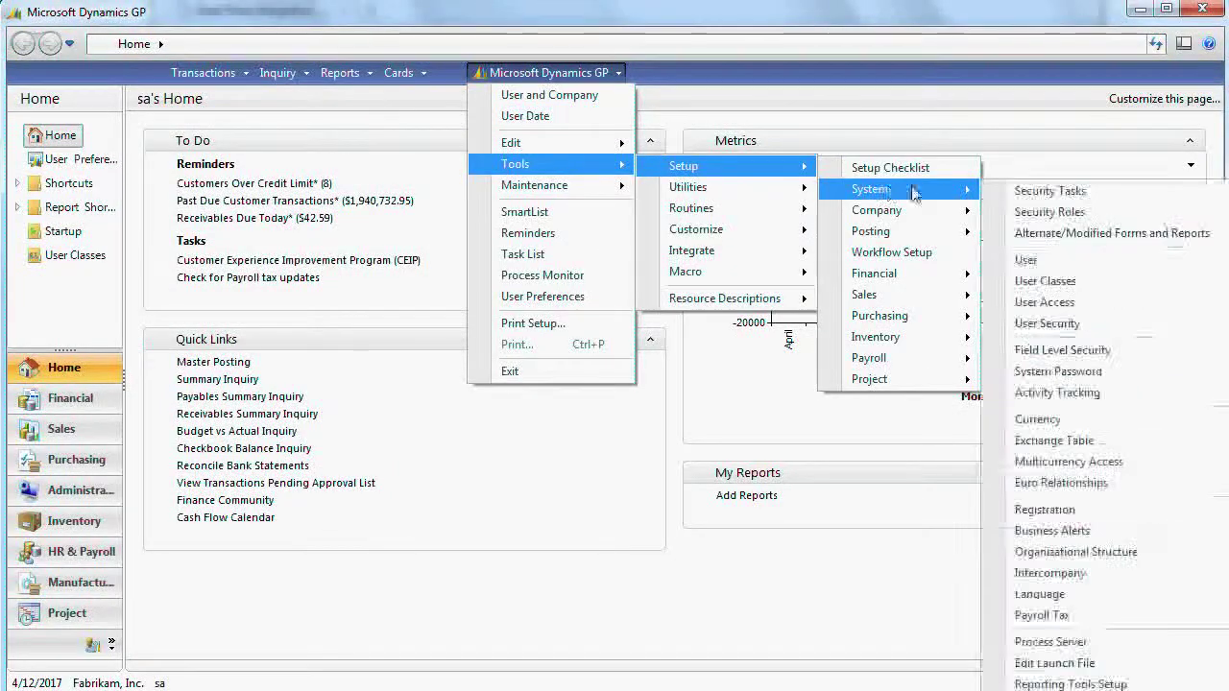
click(1013, 191)
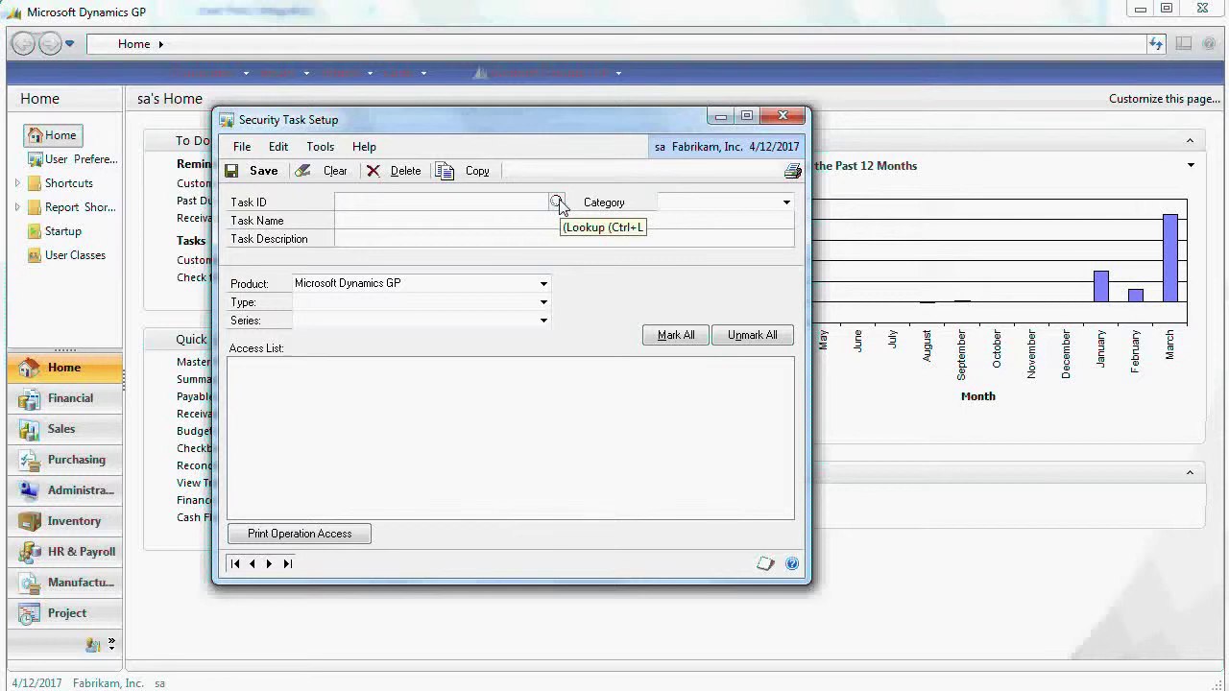
click(555, 206)
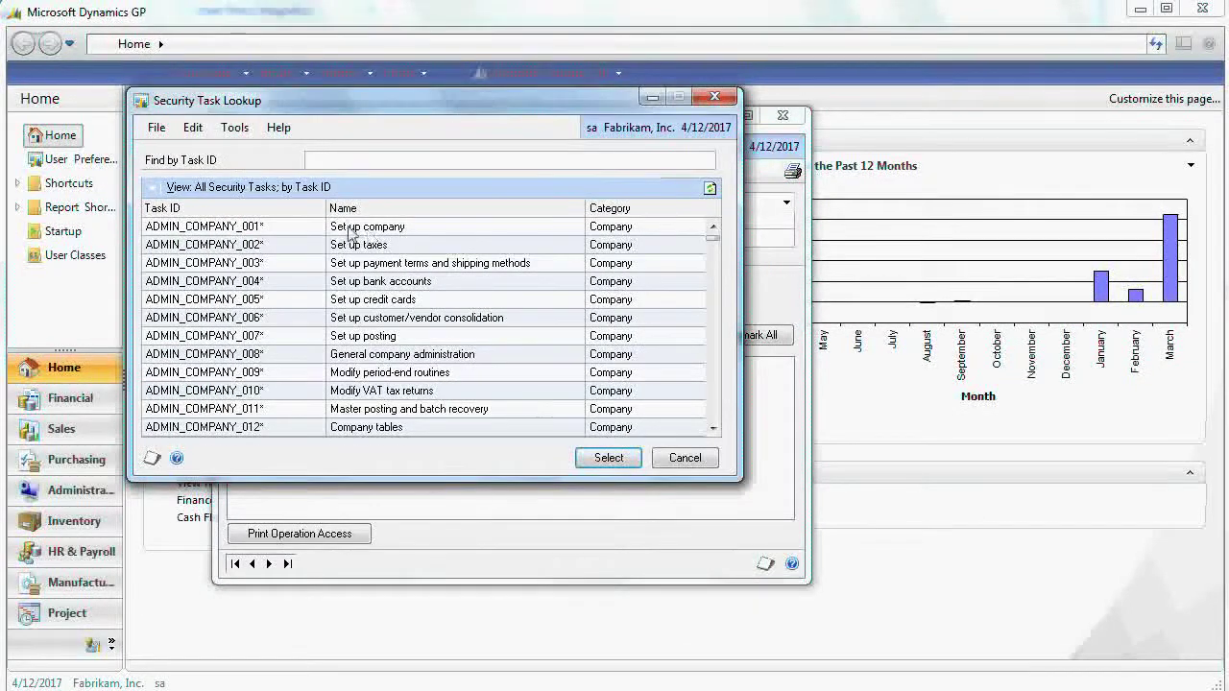
double_click(252, 231)
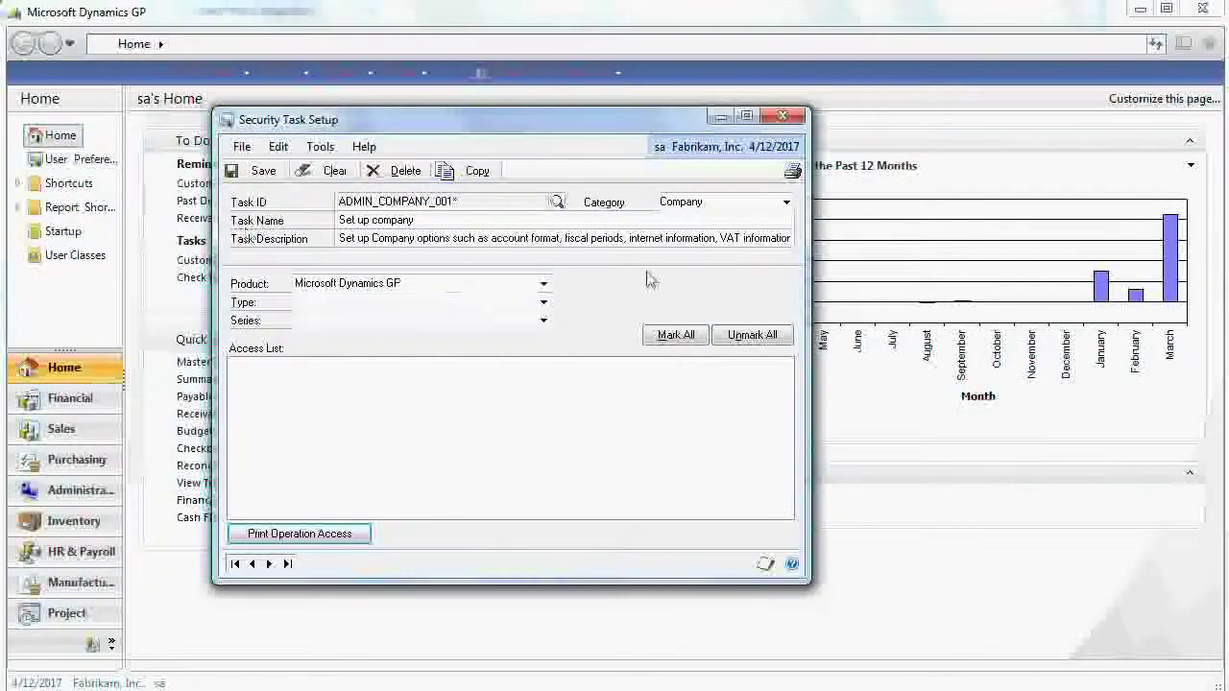
Step: Show the task's access list for type Windows and series Financial, and review its operations from start to end
click(543, 303)
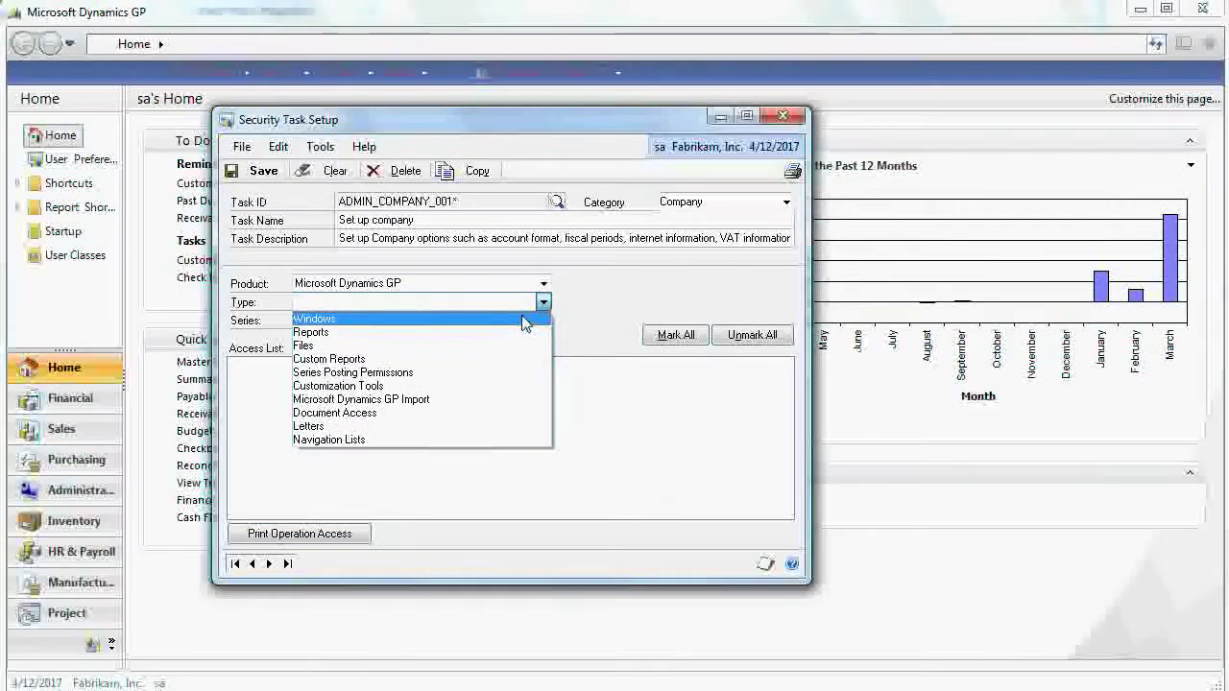
click(525, 321)
click(544, 320)
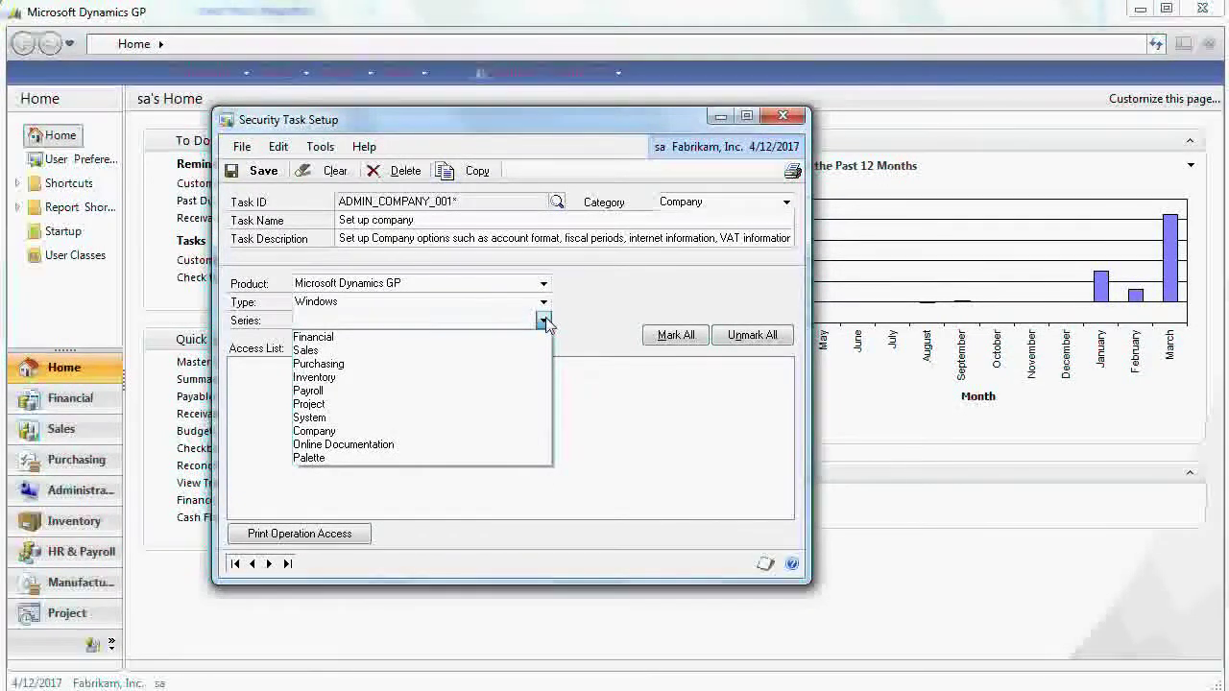
click(514, 344)
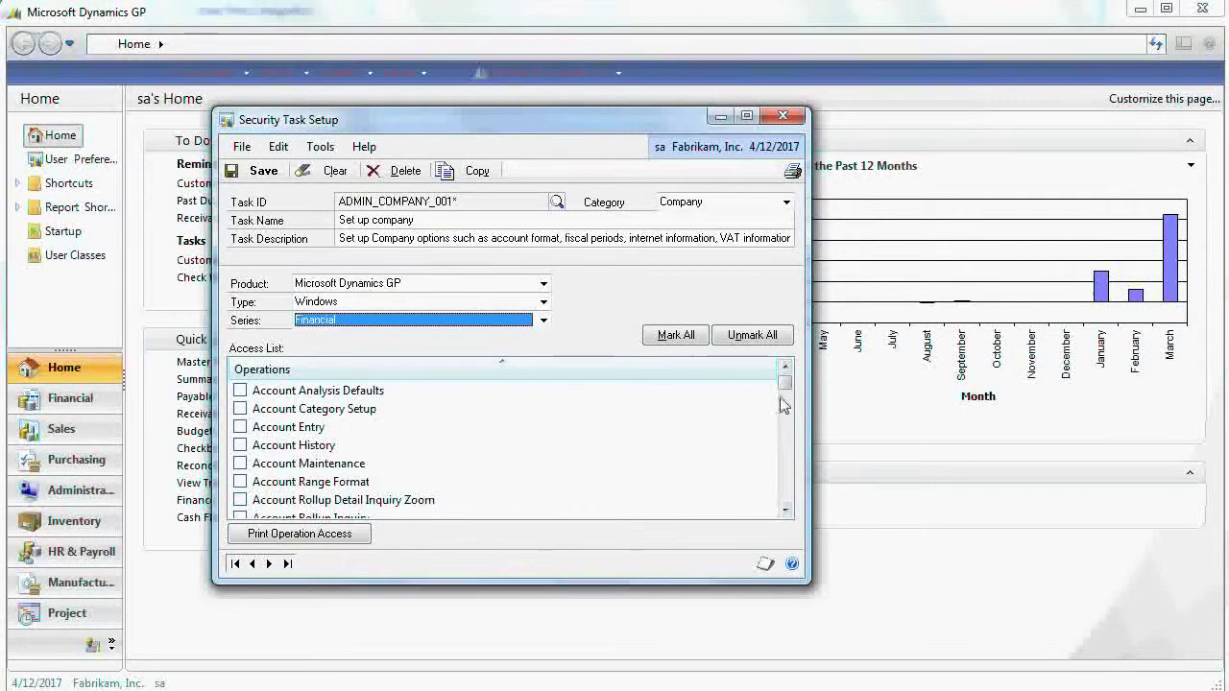
drag(785, 406, 784, 471)
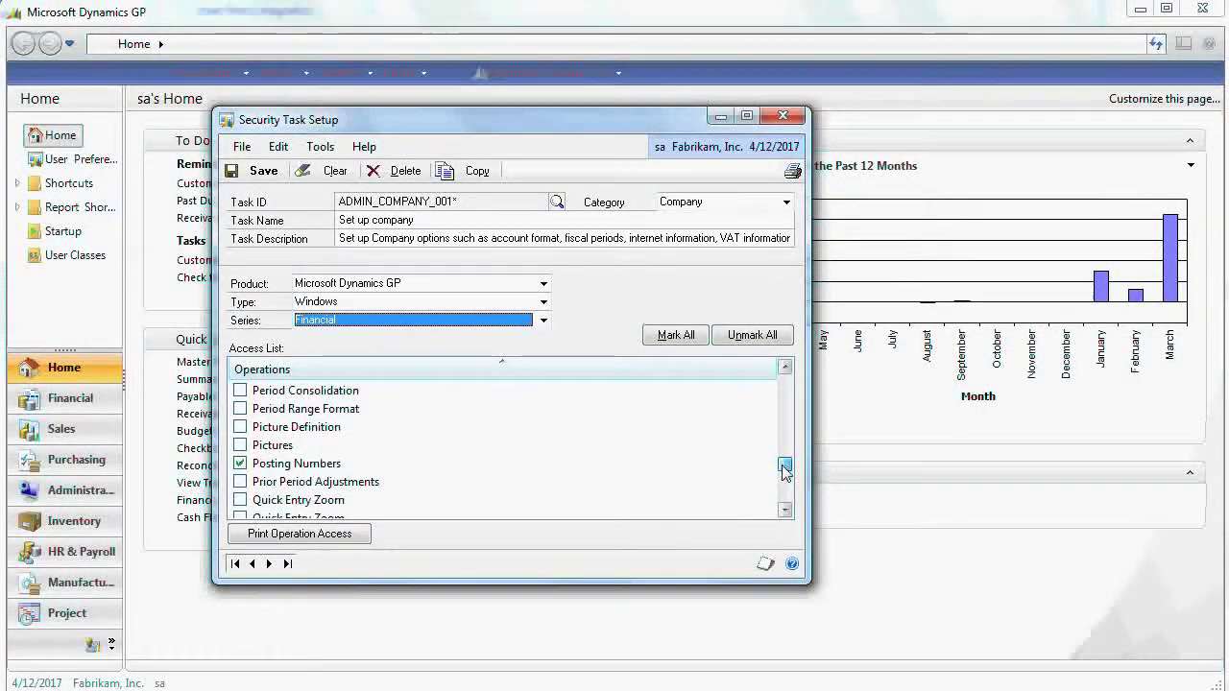
drag(786, 470, 782, 506)
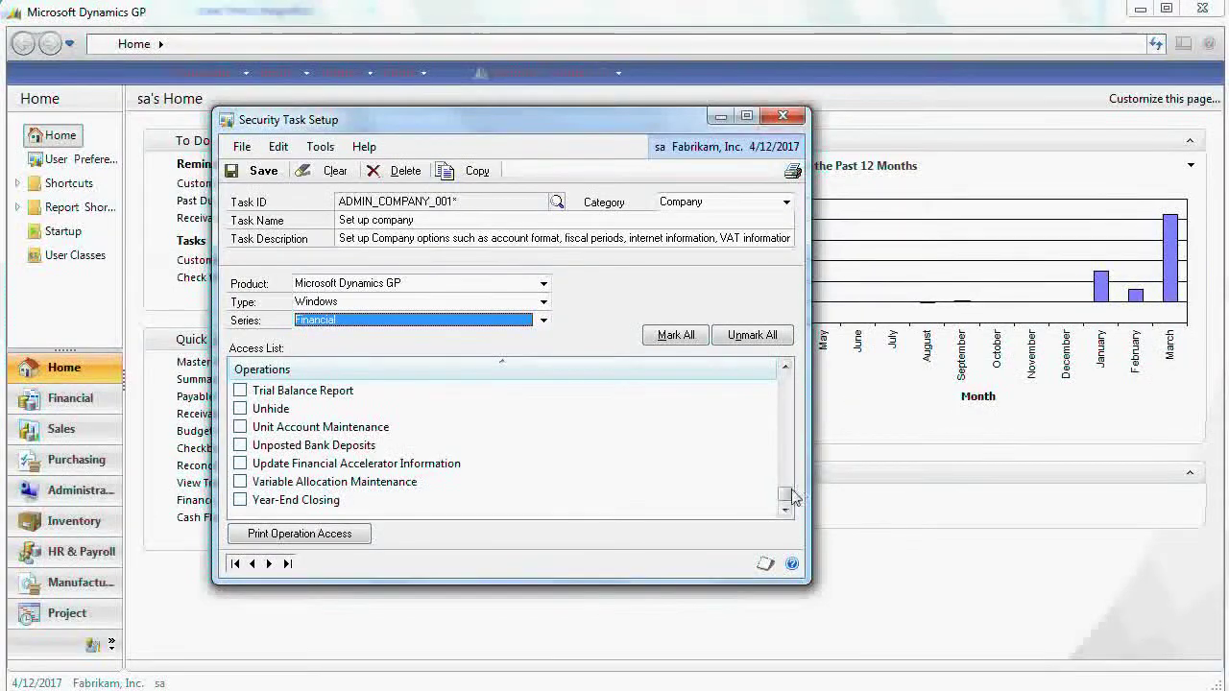
drag(785, 496, 784, 379)
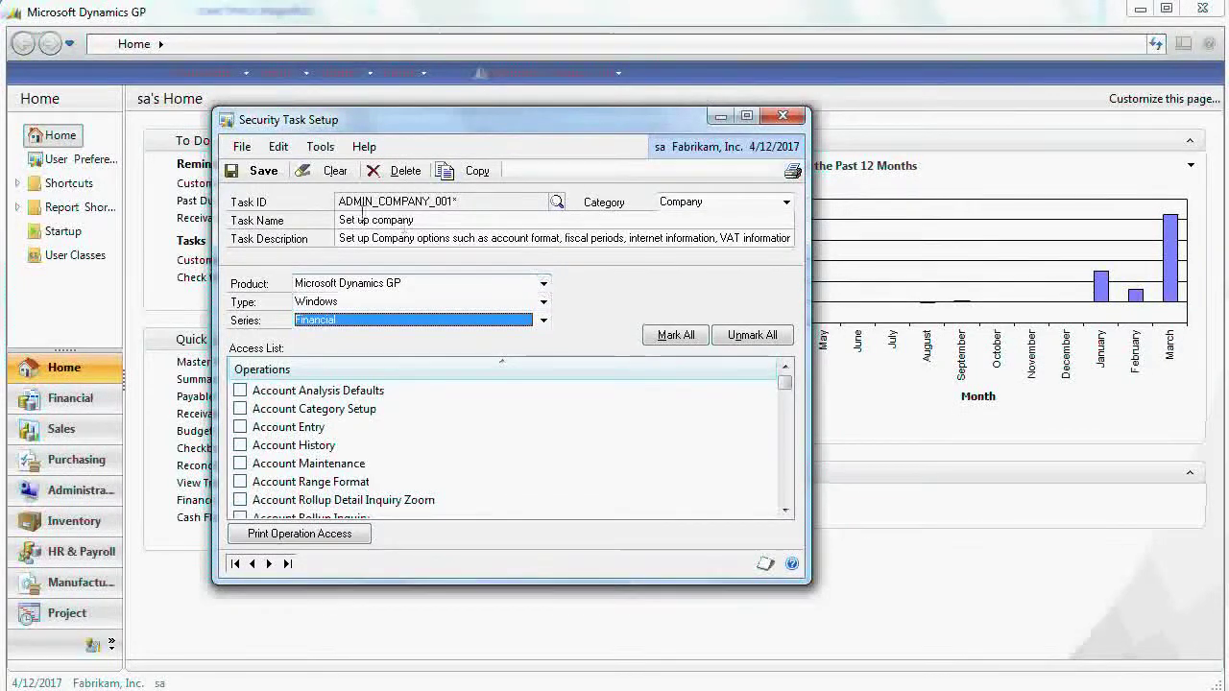
Step: View the products available for the security task without changing the selection, and close Security Task Setup
click(544, 285)
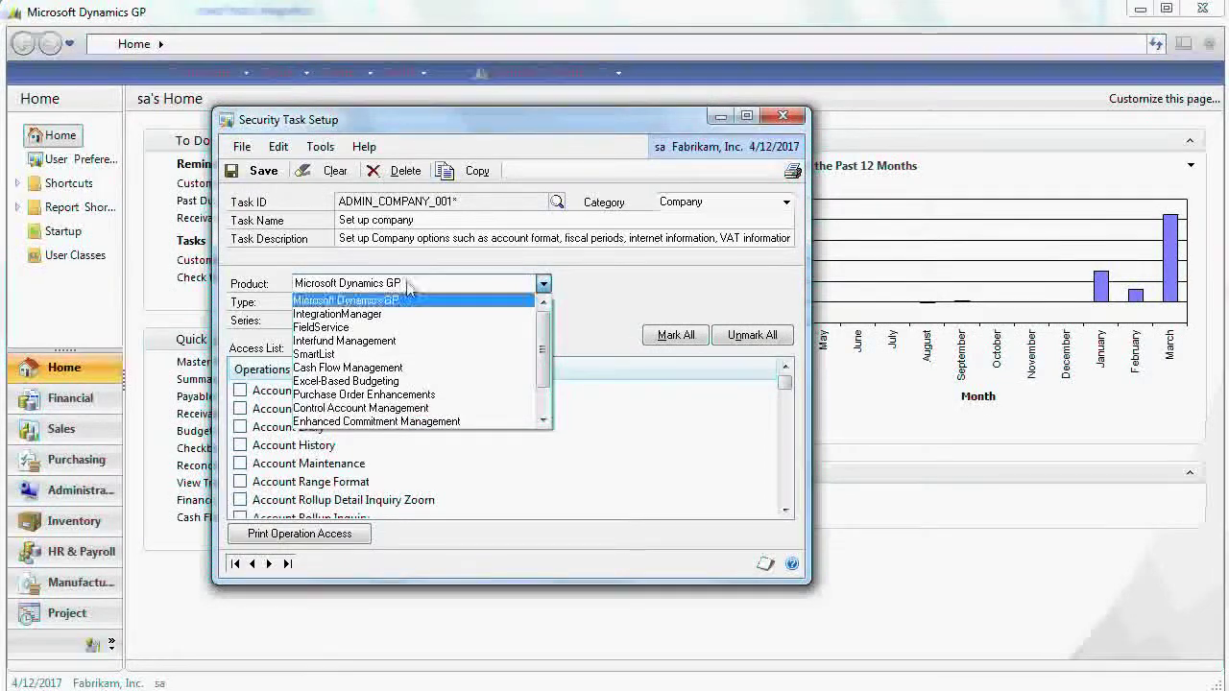
click(690, 288)
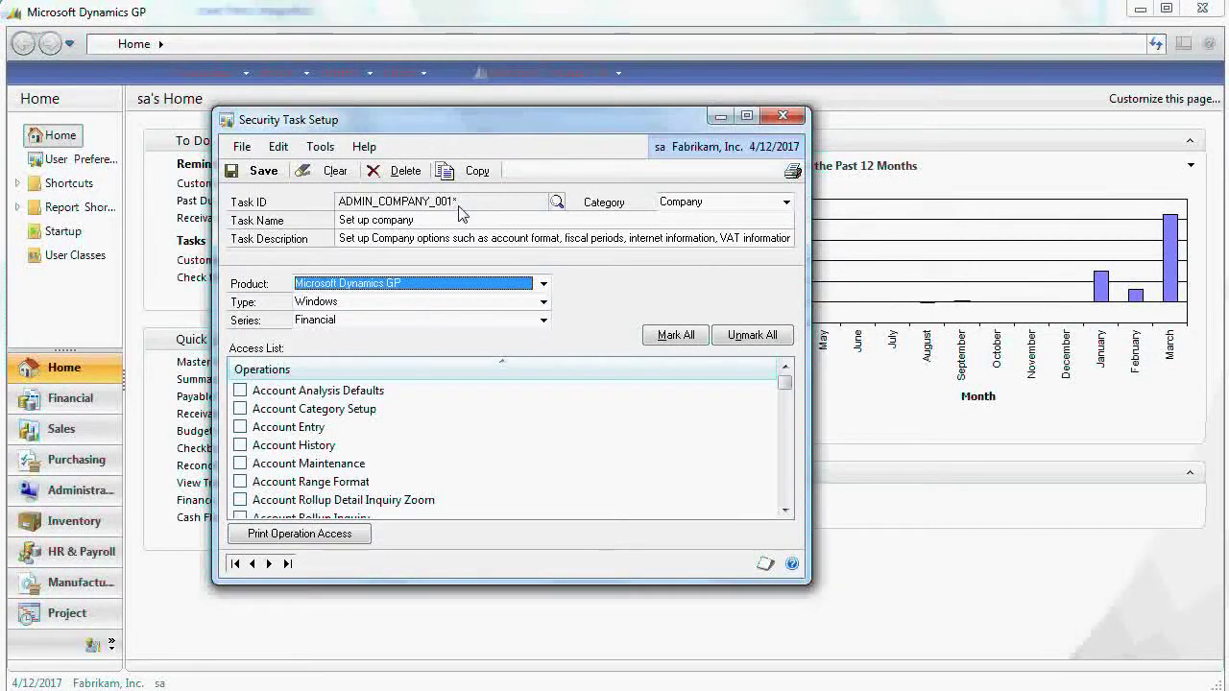
click(785, 117)
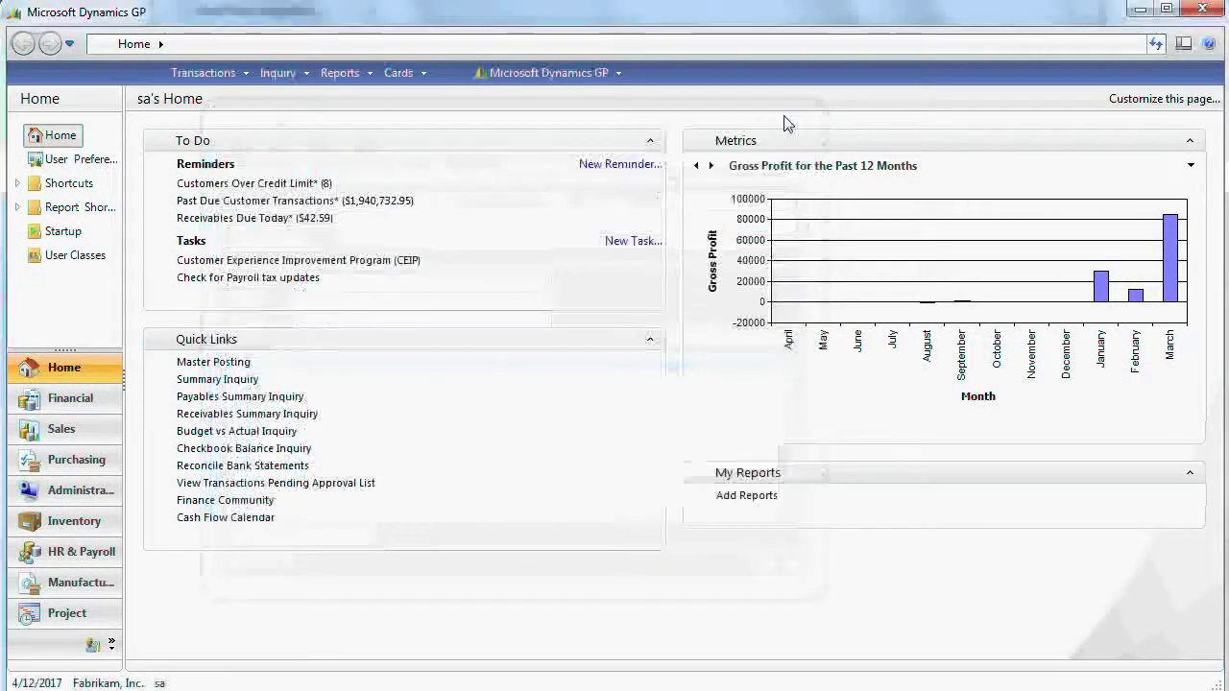
Step: Open User Security Setup from the system setup options
click(613, 77)
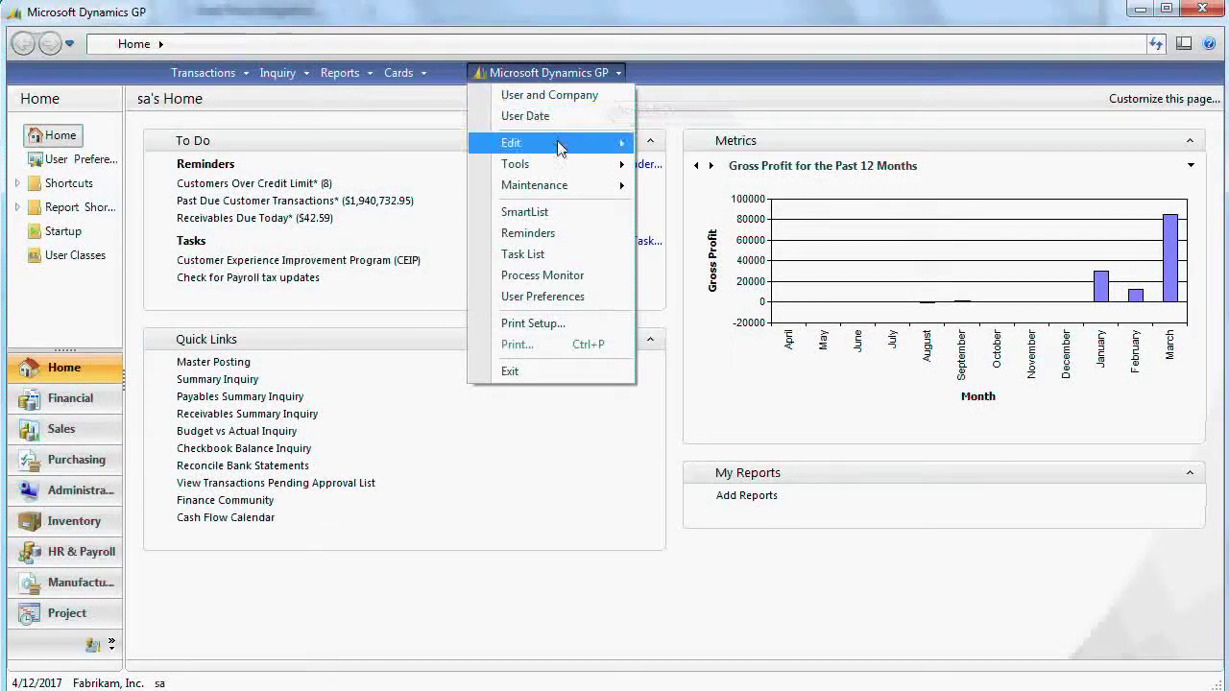
mouse_move(576, 164)
mouse_move(672, 166)
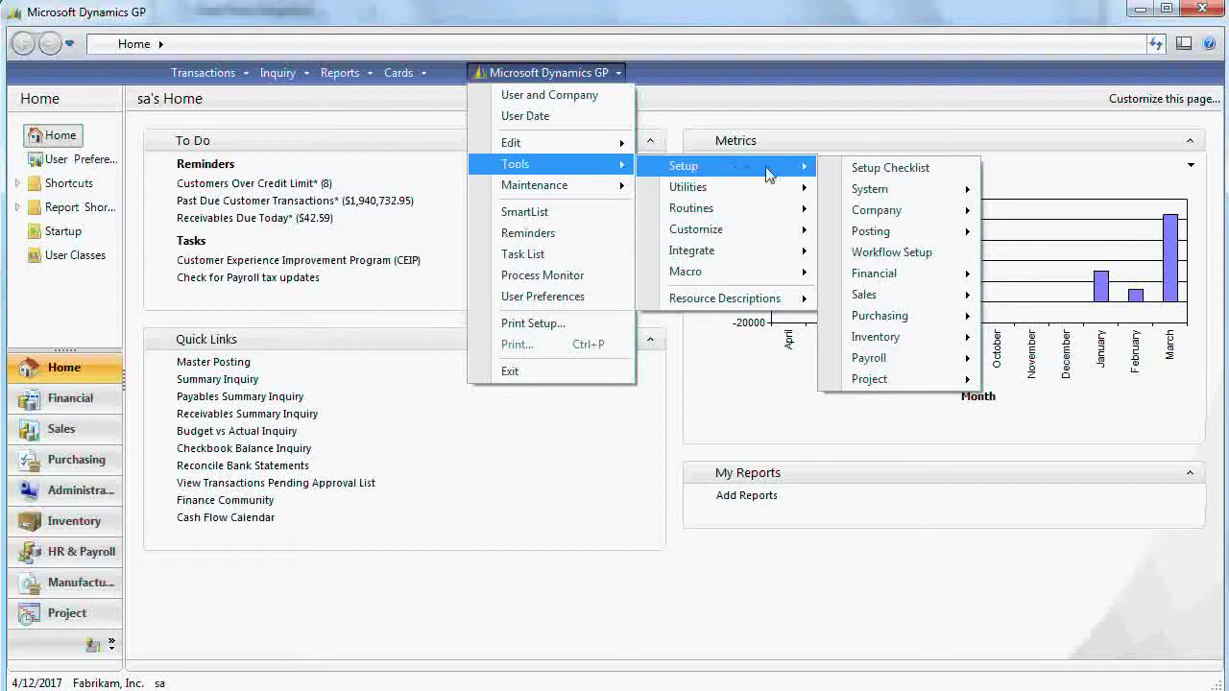
mouse_move(881, 190)
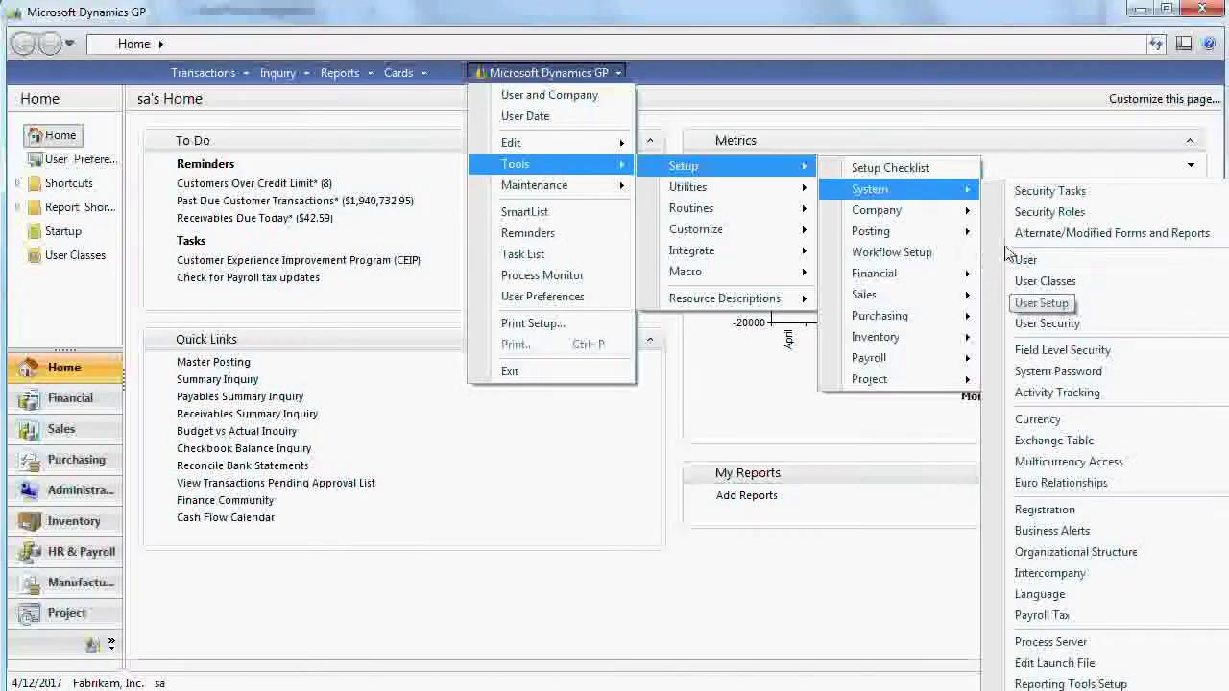
click(1025, 329)
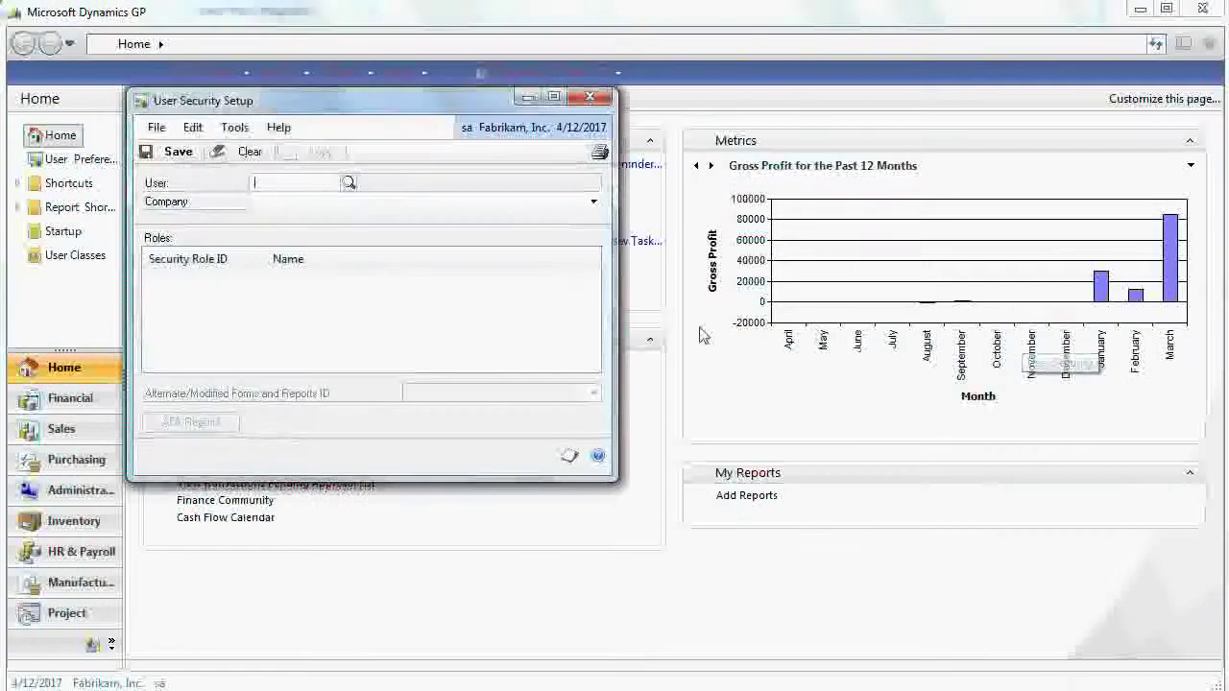
Step: Load user sa for company Alba Spectrum, LLC in User Security Setup and review the list of security roles down to POWERUSER
click(348, 183)
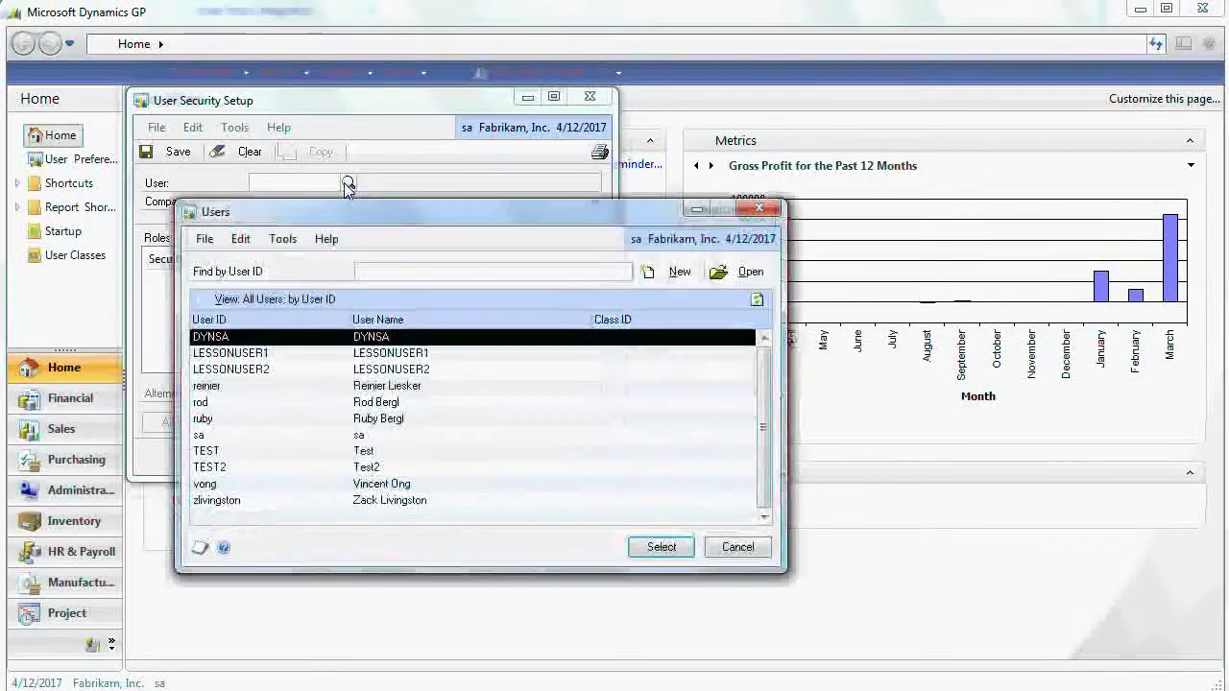
click(203, 436)
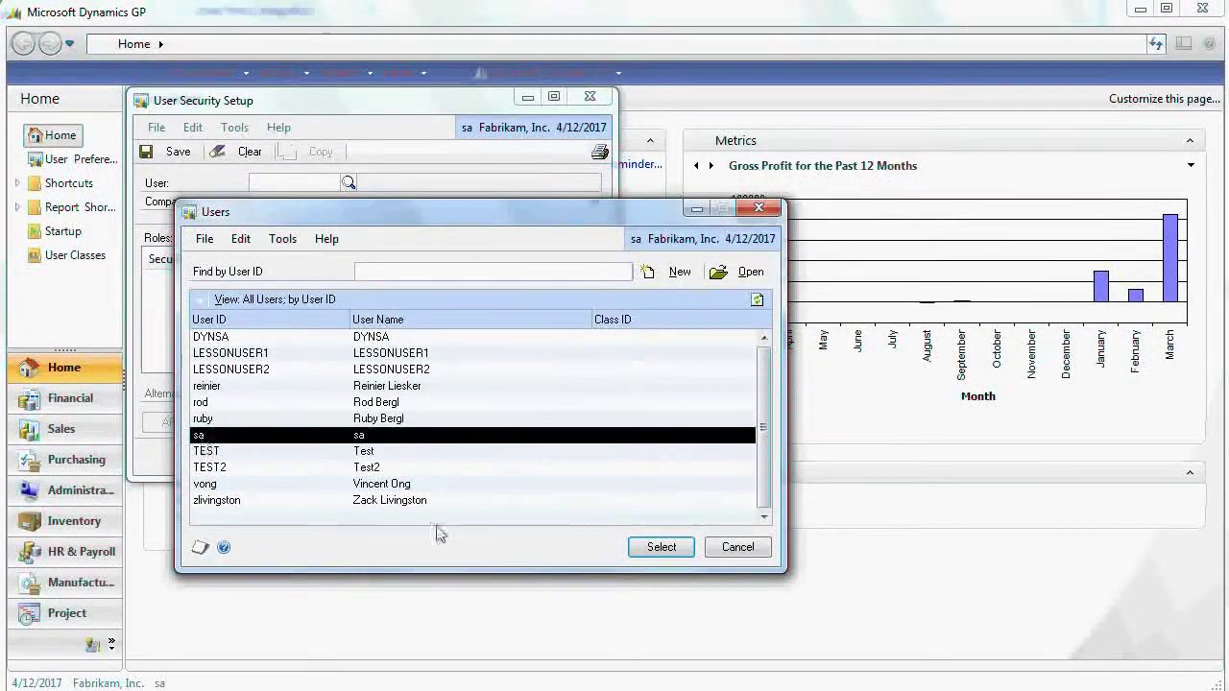
click(663, 550)
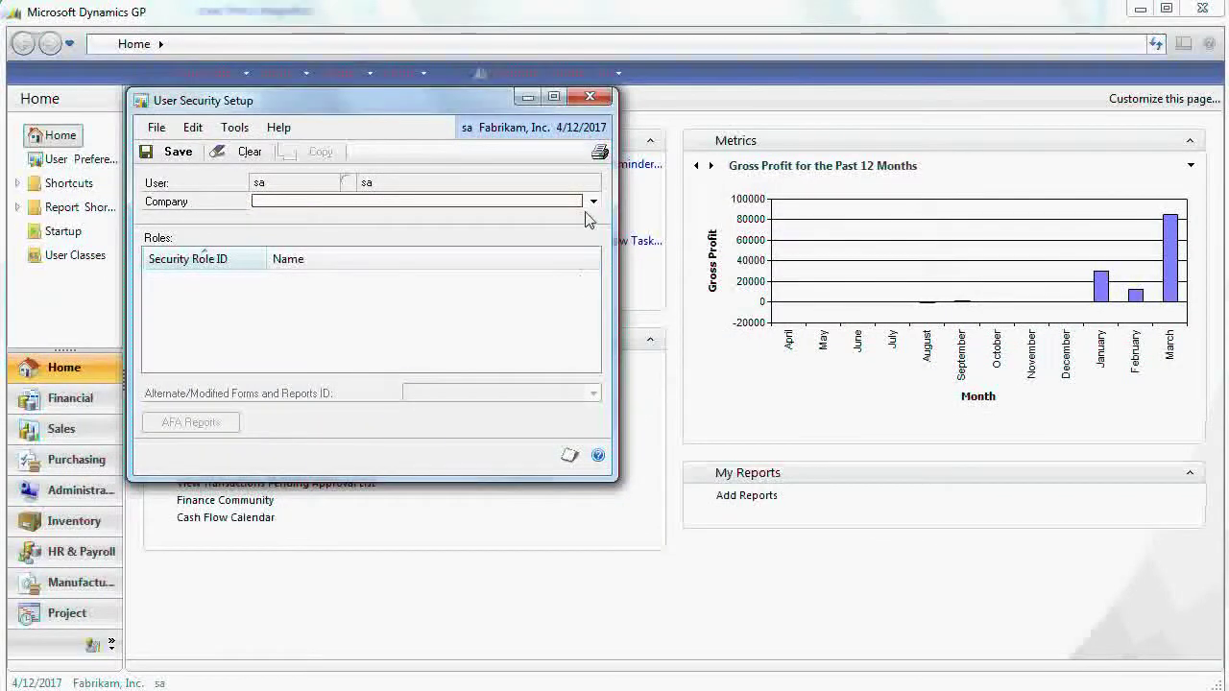
click(593, 203)
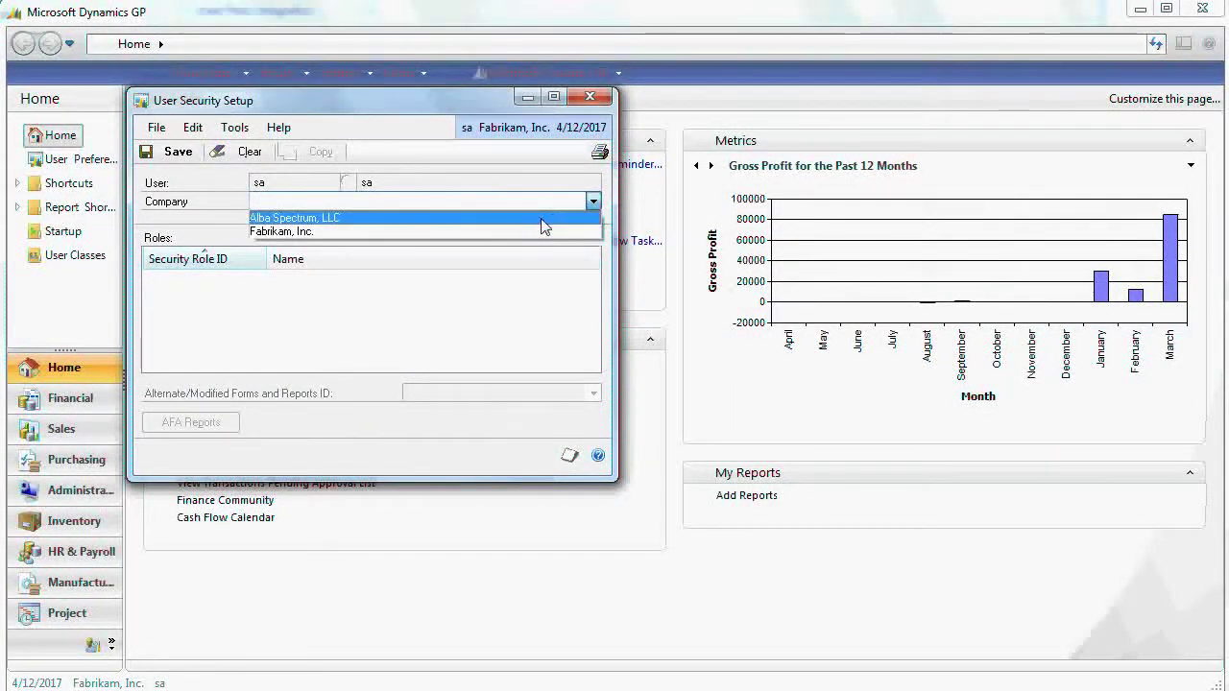
click(542, 220)
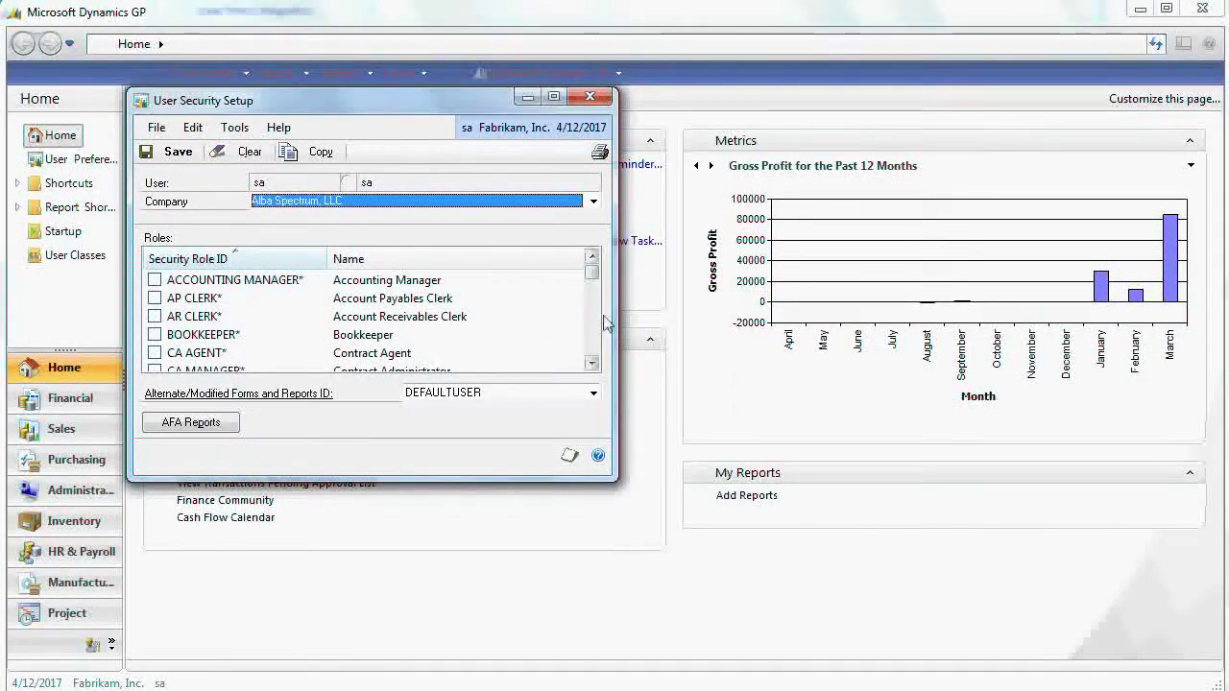
drag(592, 278, 590, 333)
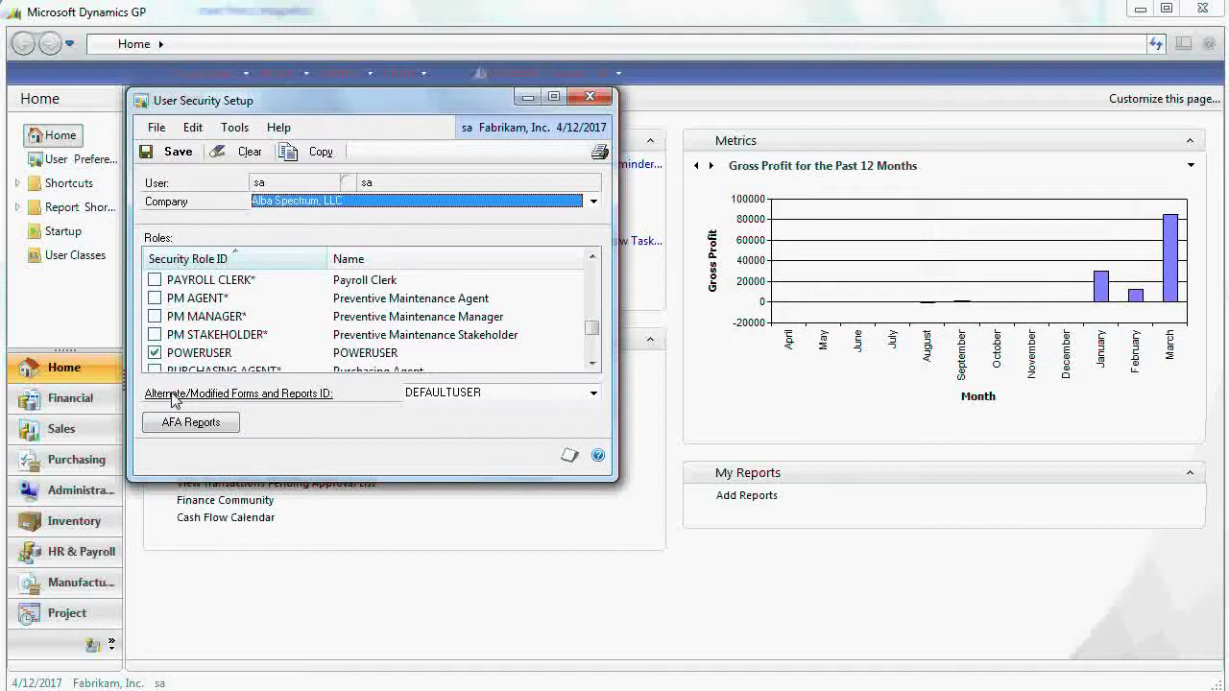
Step: Check the alternate/modified forms and reports ID choices, keep DEFAULTUSER, and open its definition
click(593, 394)
click(595, 396)
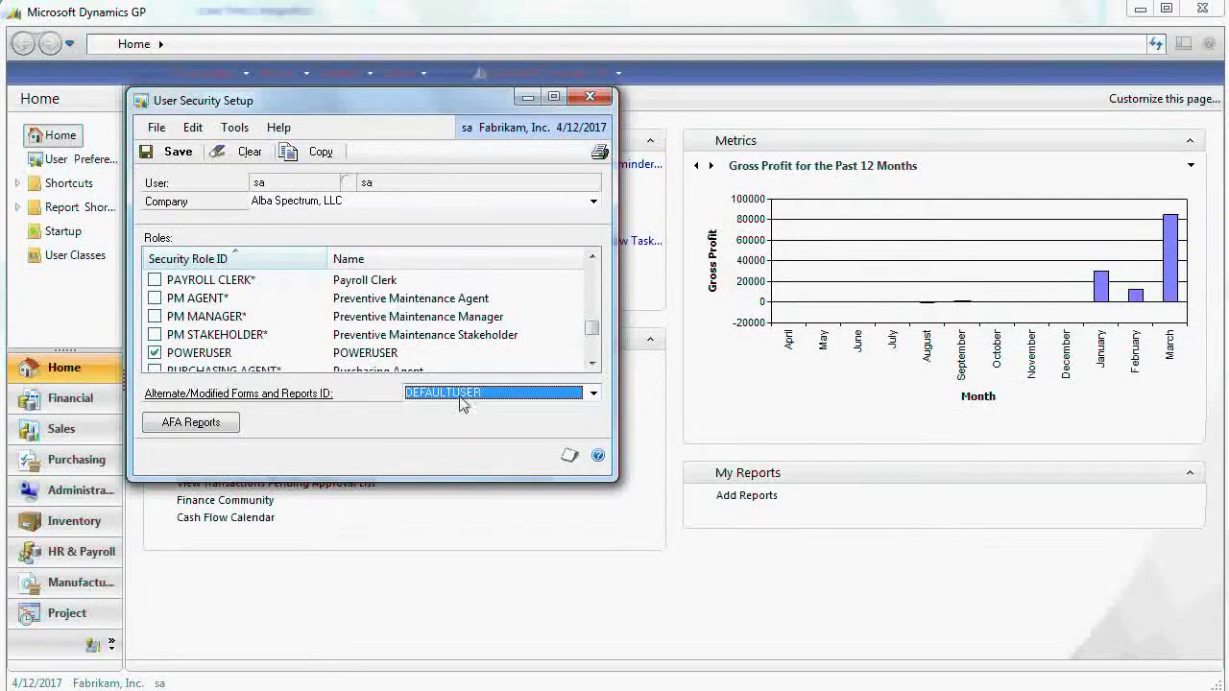
click(251, 394)
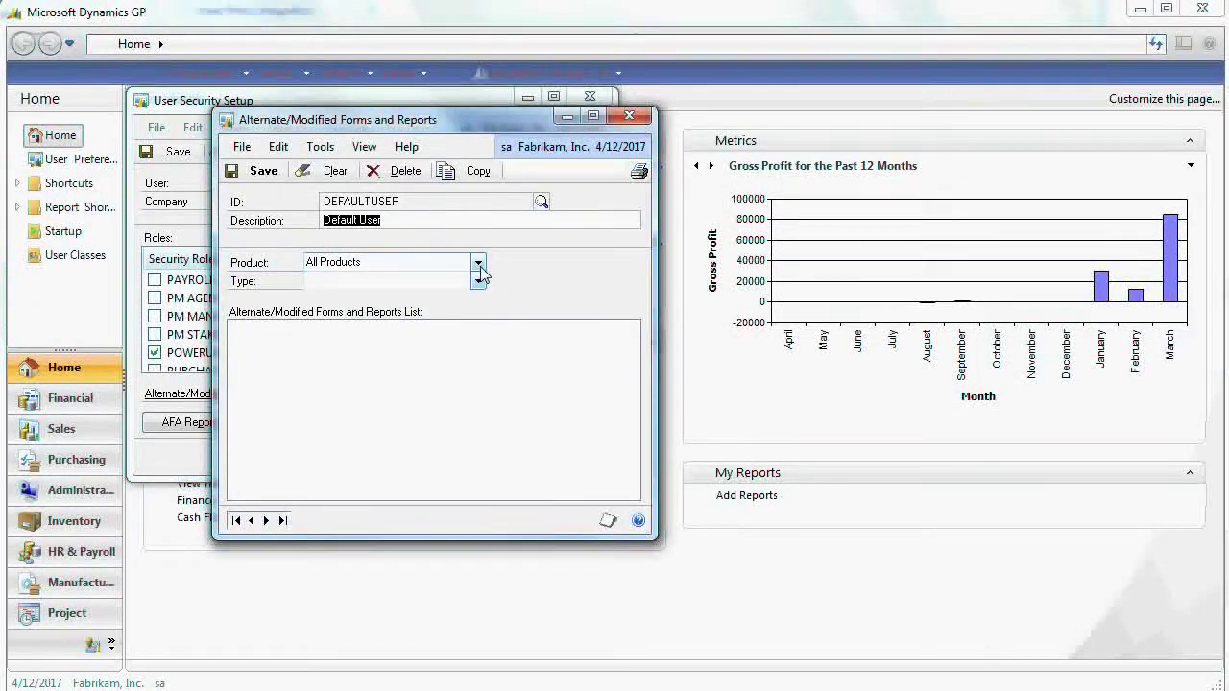
Step: Filter the DEFAULTUSER alternate/modified list to product Microsoft Dynamics GP and type Windows
click(477, 265)
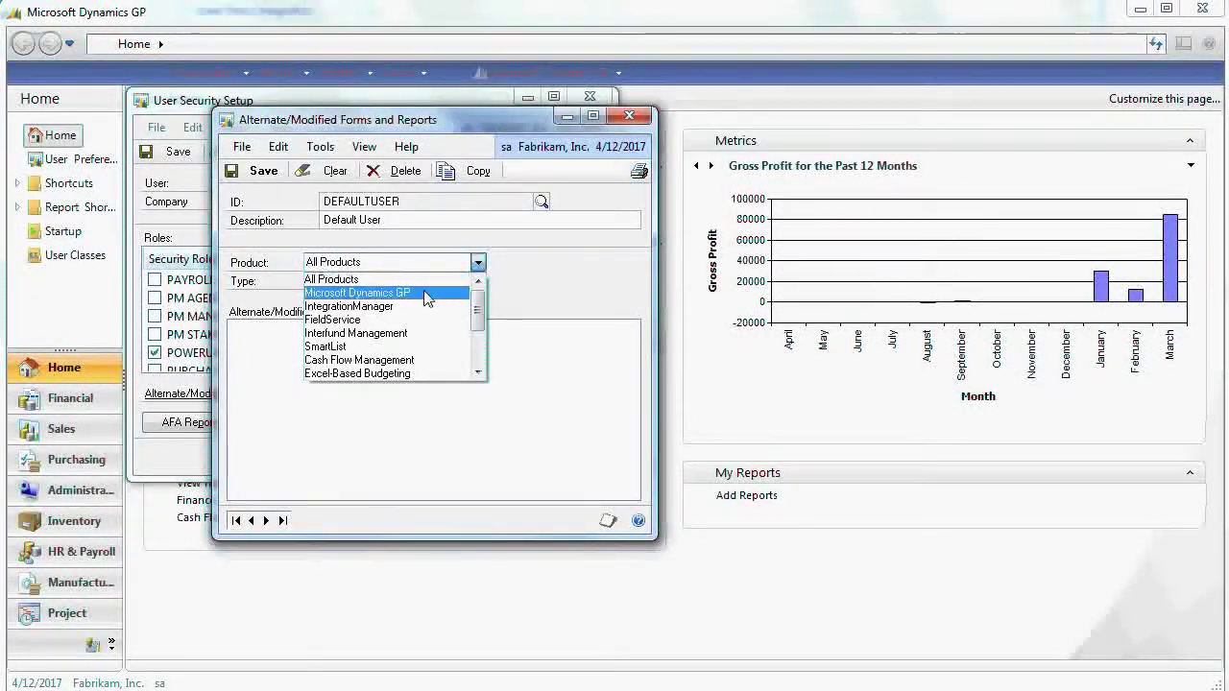
click(427, 298)
click(477, 281)
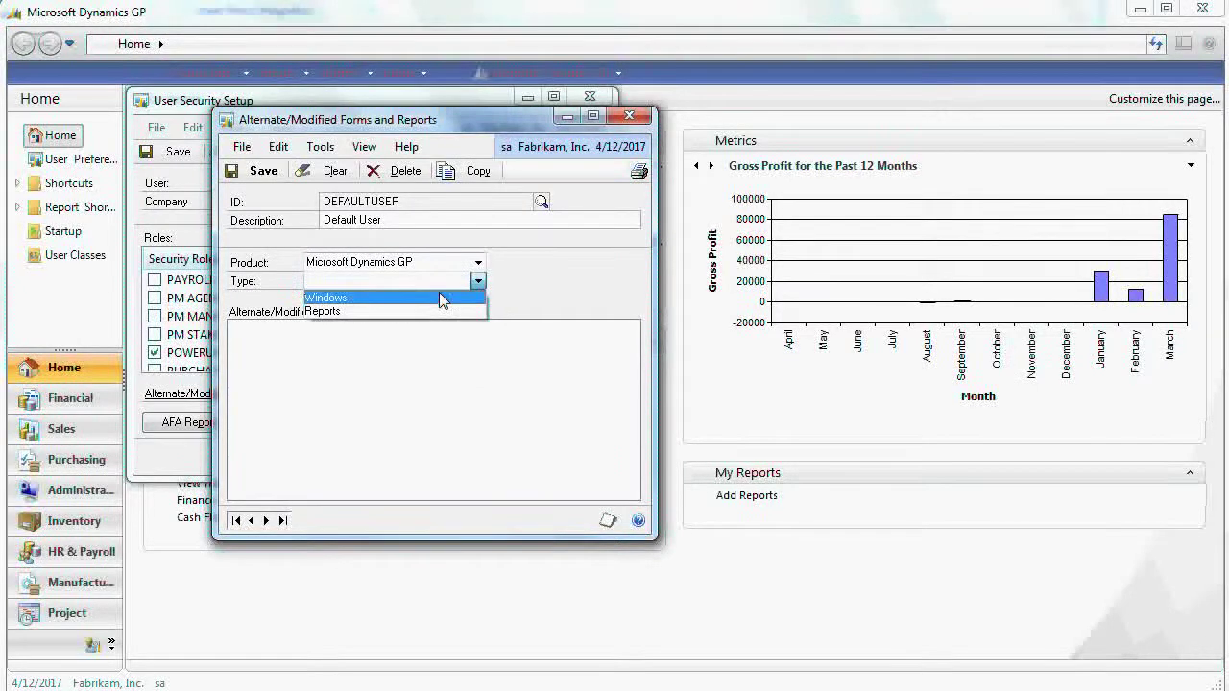
click(440, 297)
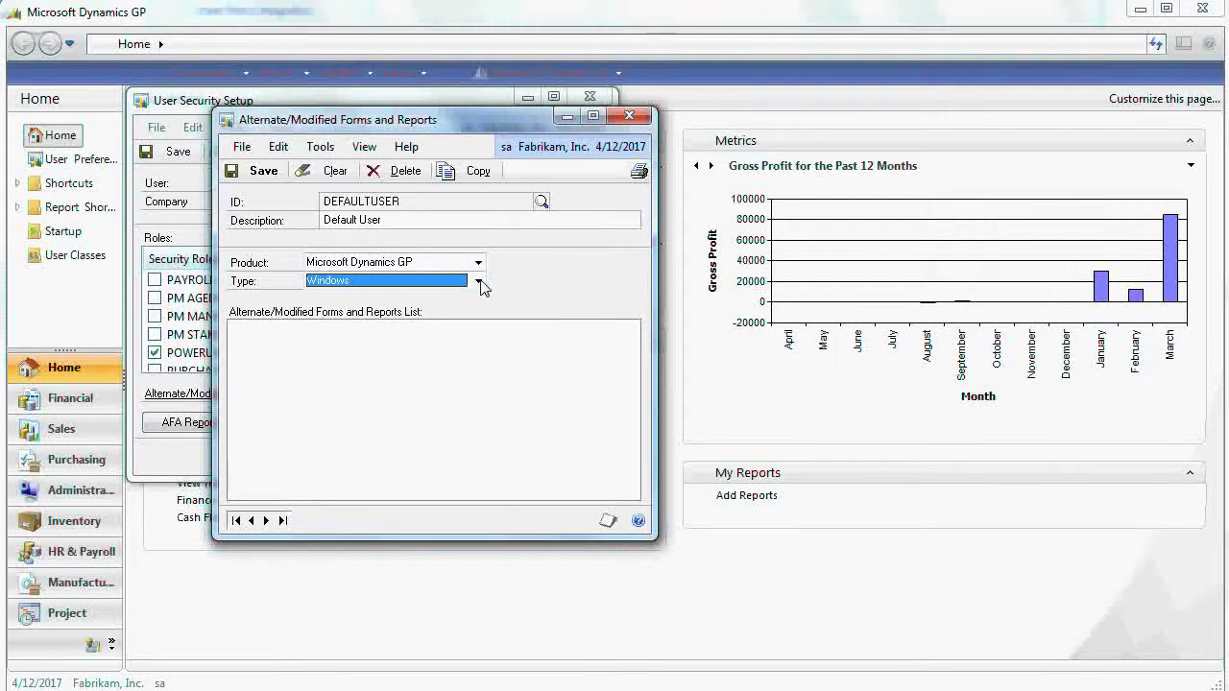
Step: Change the list type to Reports and show the version options for PM Aged TB - Detail under Purchasing
click(478, 281)
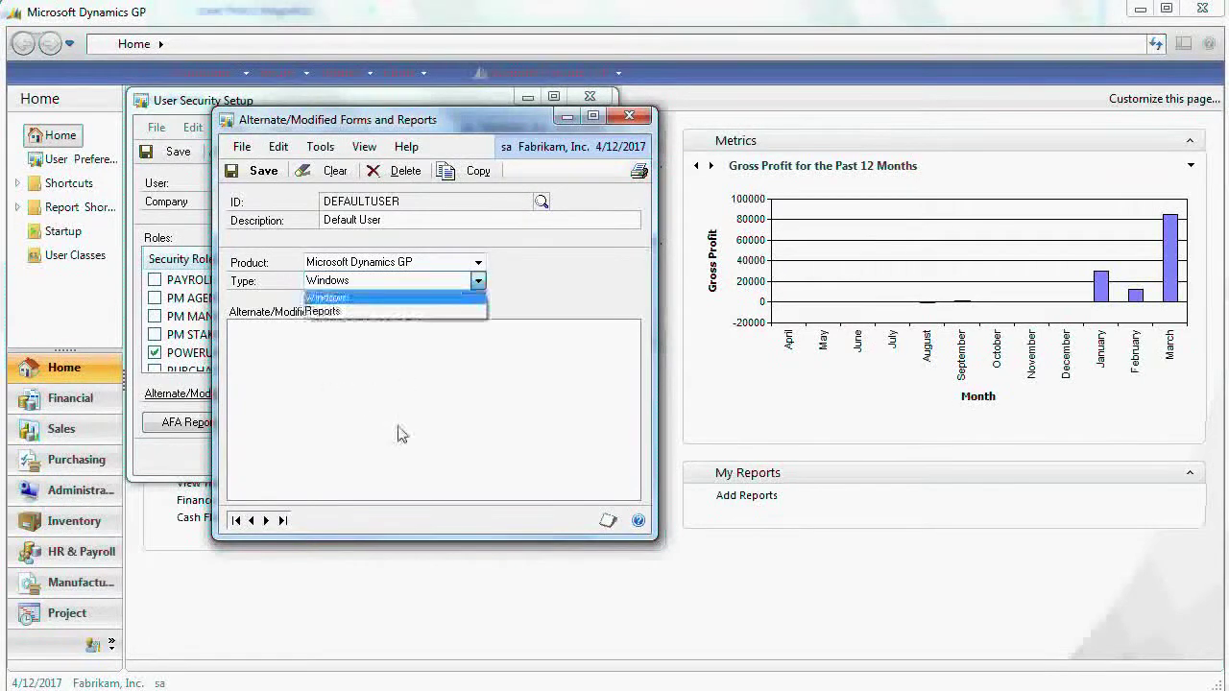
click(407, 313)
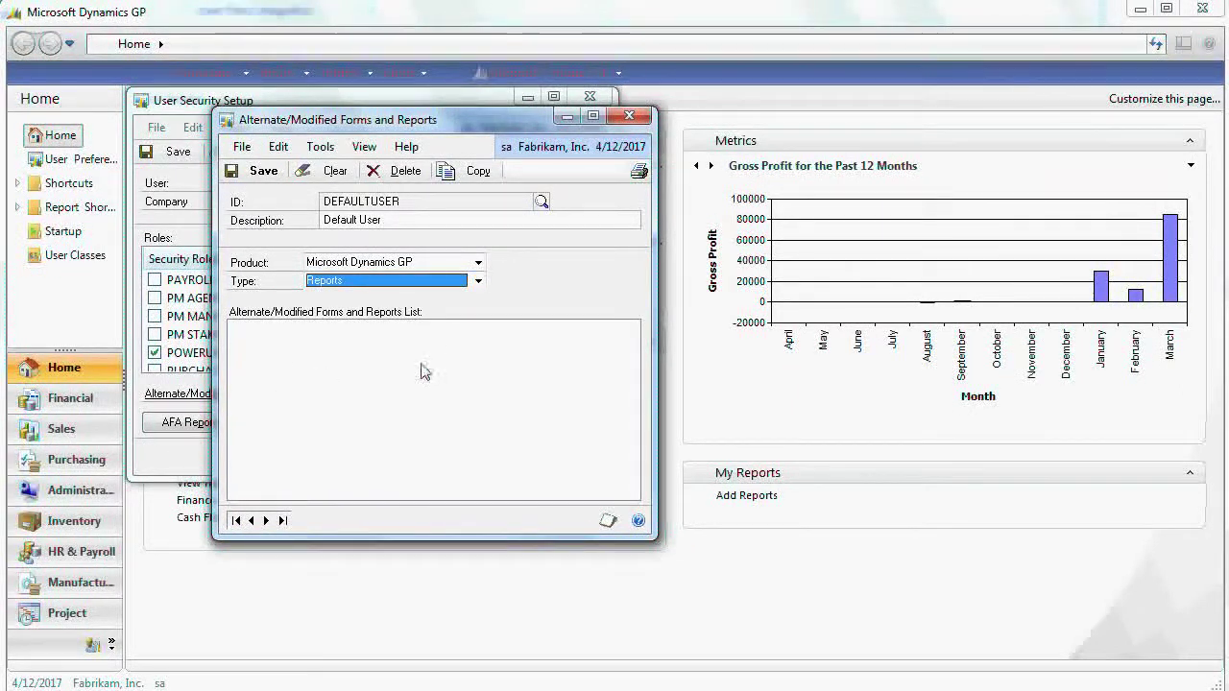
click(239, 330)
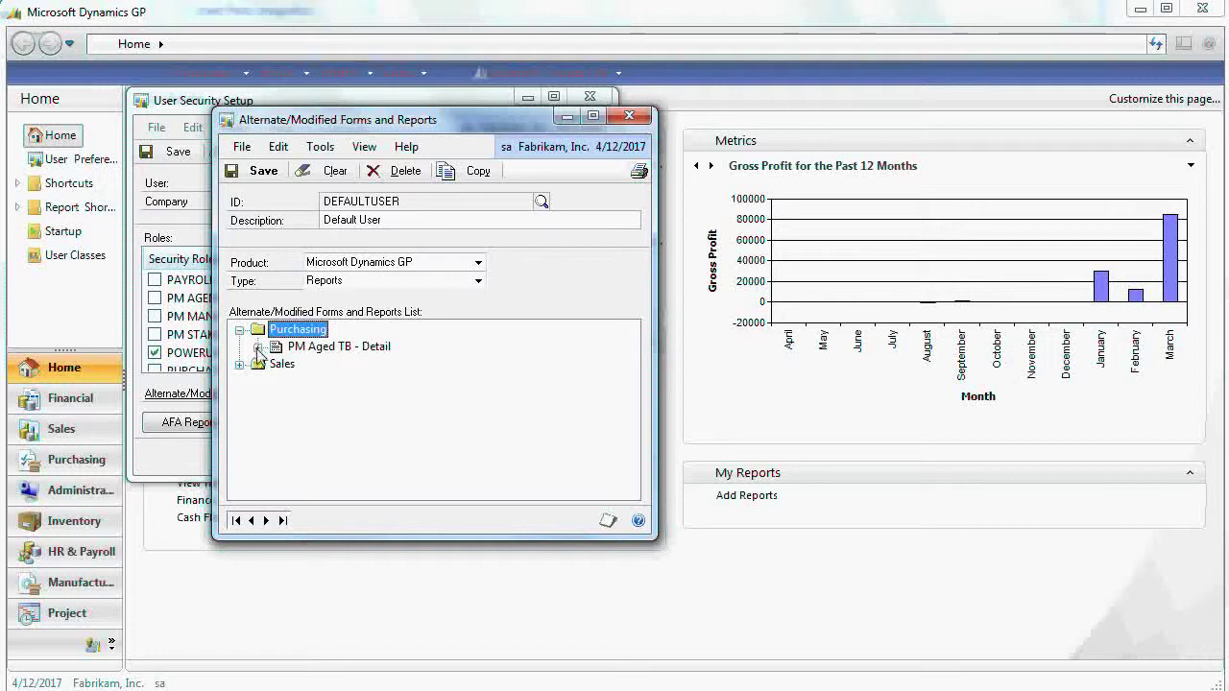
click(258, 347)
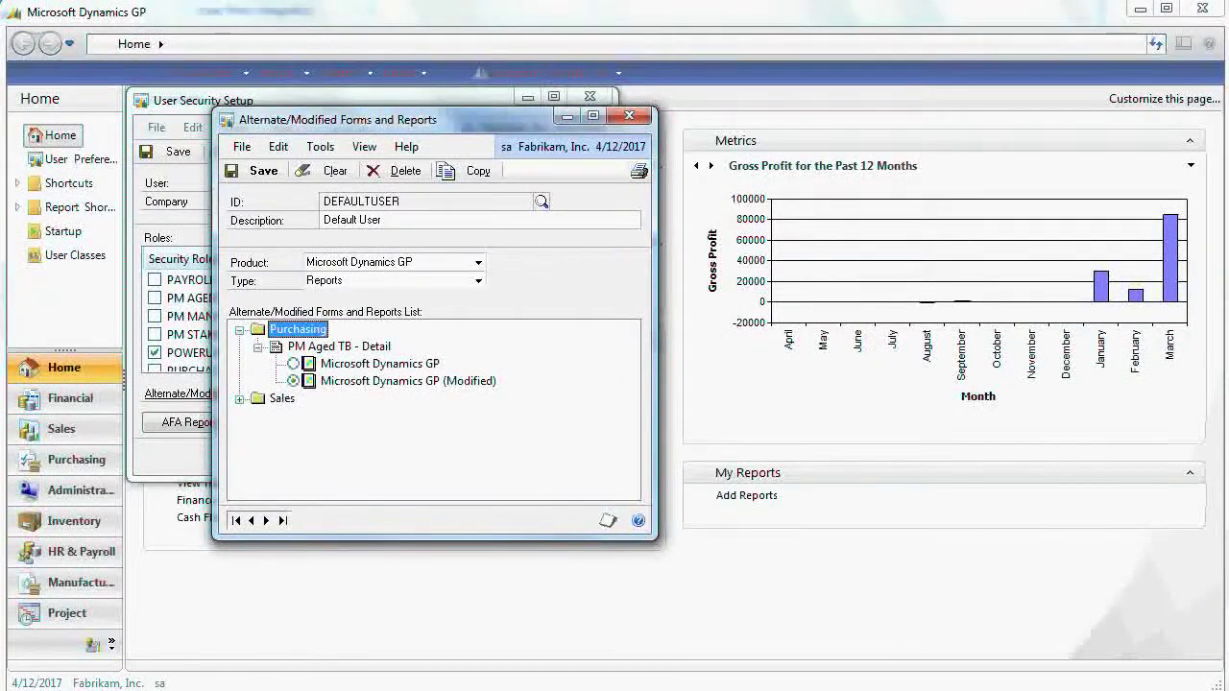
Step: Switch to the web browser with the Alba Spectrum website
key(alt+Tab)
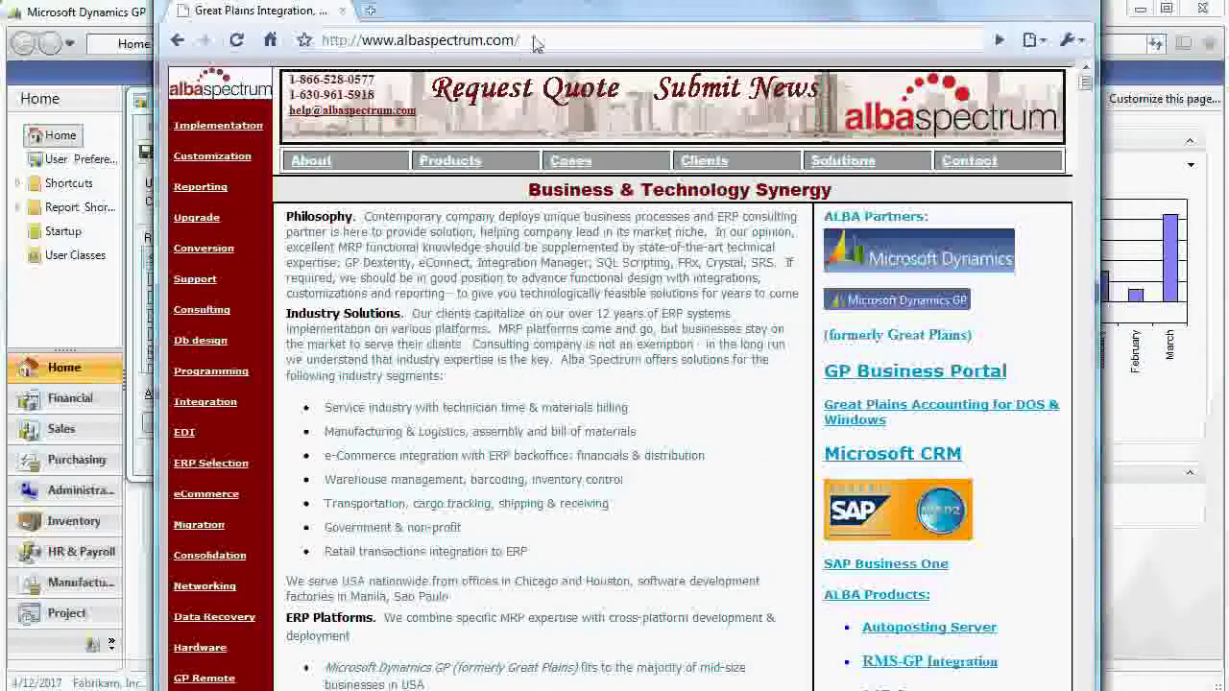